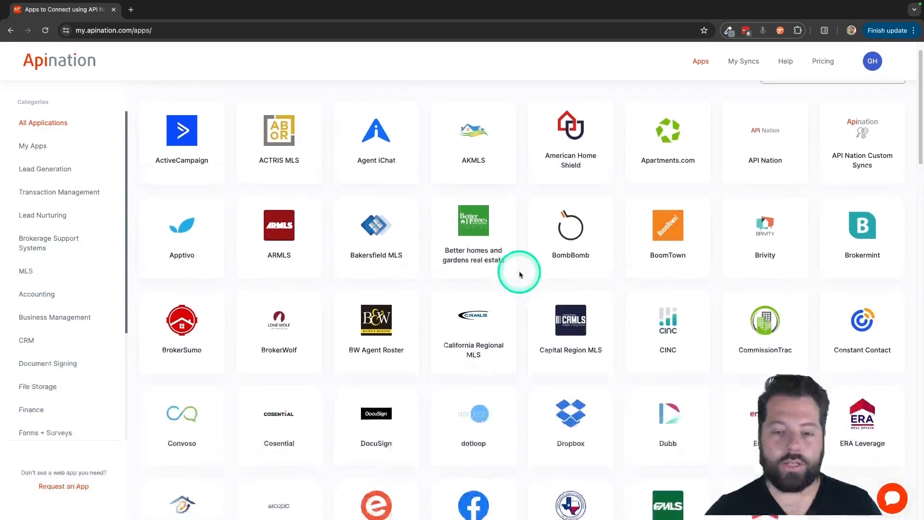
- Find PrimeStreet in the catalogue of all applications and open its integration page
{"action": "scroll", "coordinate": [519, 274], "scroll_direction": "down", "scroll_amount": 5}
{"action": "scroll", "coordinate": [519, 274], "scroll_direction": "down", "scroll_amount": 10}
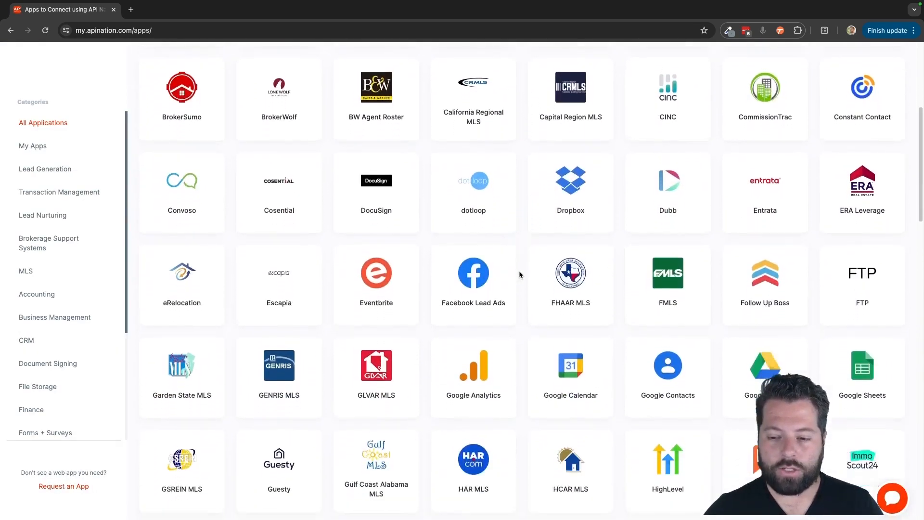
{"action": "scroll", "coordinate": [518, 275], "scroll_direction": "down", "scroll_amount": 8}
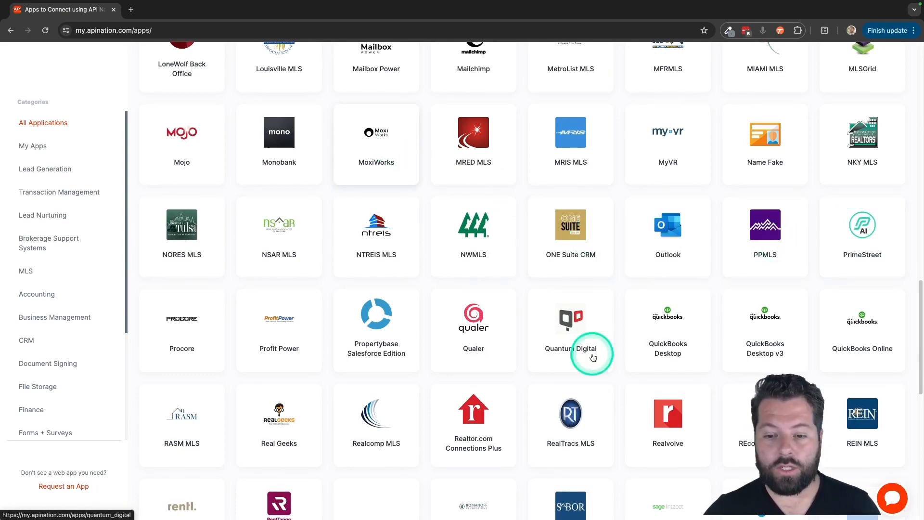
{"action": "scroll", "coordinate": [633, 420], "scroll_direction": "down", "scroll_amount": 5}
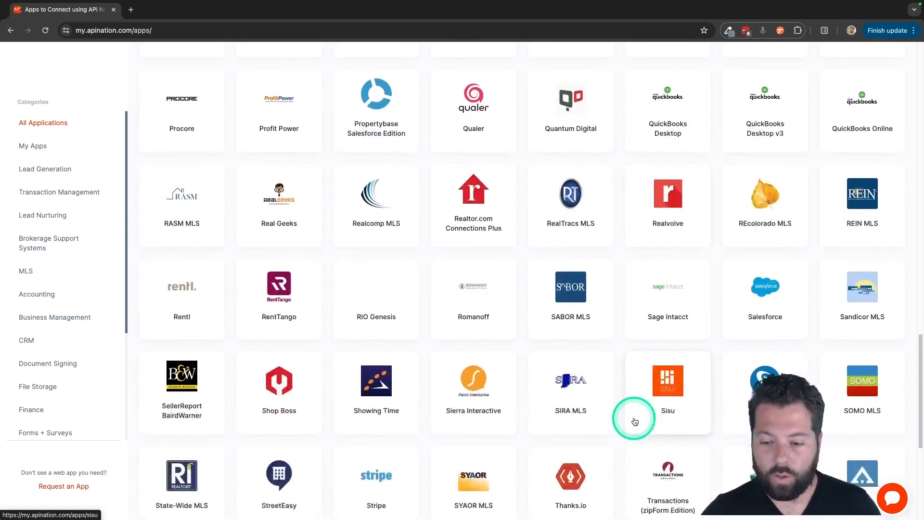
{"action": "scroll", "coordinate": [635, 421], "scroll_direction": "up", "scroll_amount": 7}
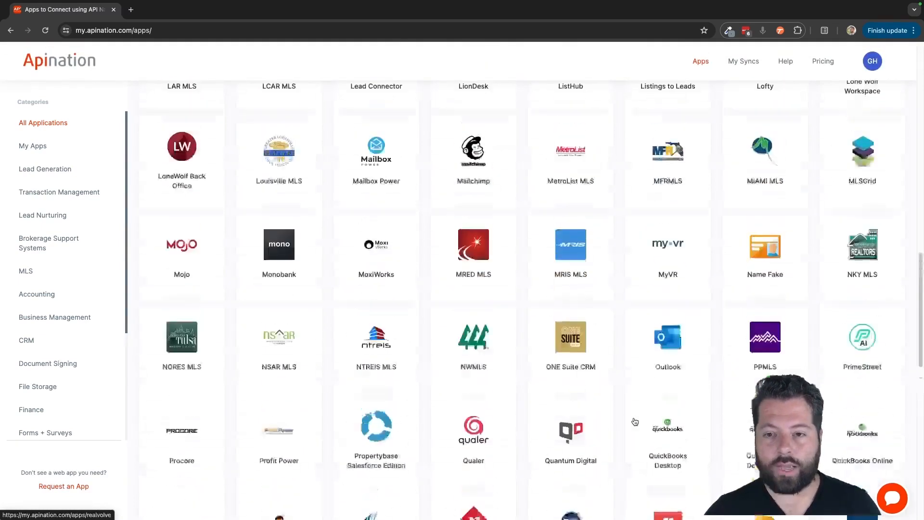
{"action": "scroll", "coordinate": [836, 338], "scroll_direction": "up", "scroll_amount": 1}
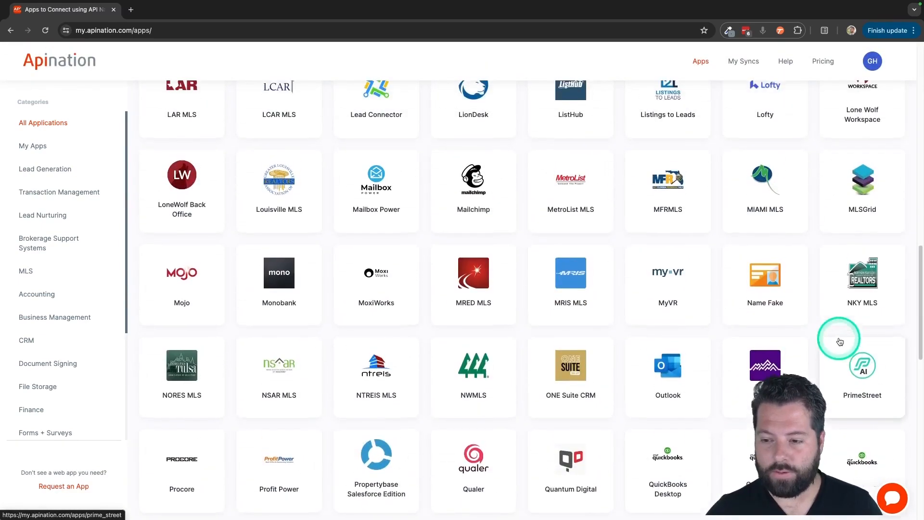
{"action": "left_click", "coordinate": [856, 372]}
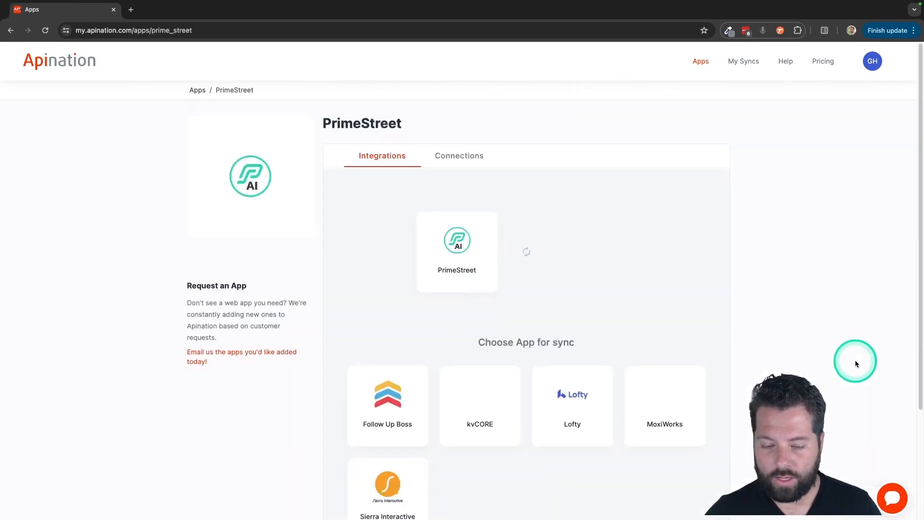
- Choose Follow Up Boss as the app to sync with PrimeStreet and activate the "PrimeStreet referrals to Follow Up Boss contacts" sync
{"action": "scroll", "coordinate": [657, 293], "scroll_direction": "down", "scroll_amount": 2}
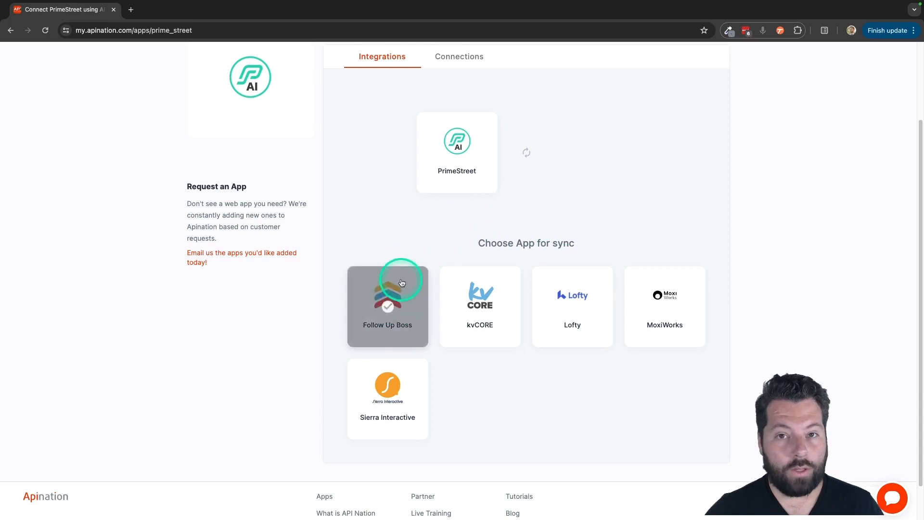
{"action": "left_click", "coordinate": [385, 302]}
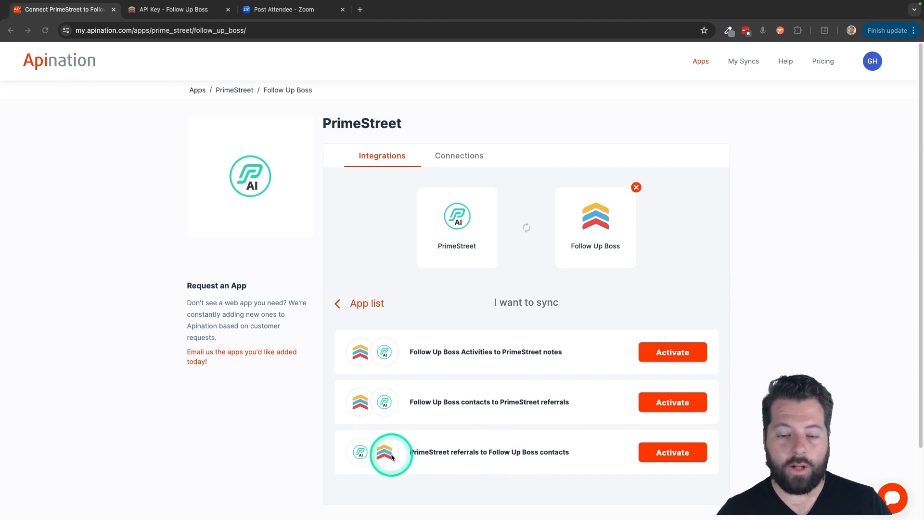
{"action": "left_click", "coordinate": [692, 455]}
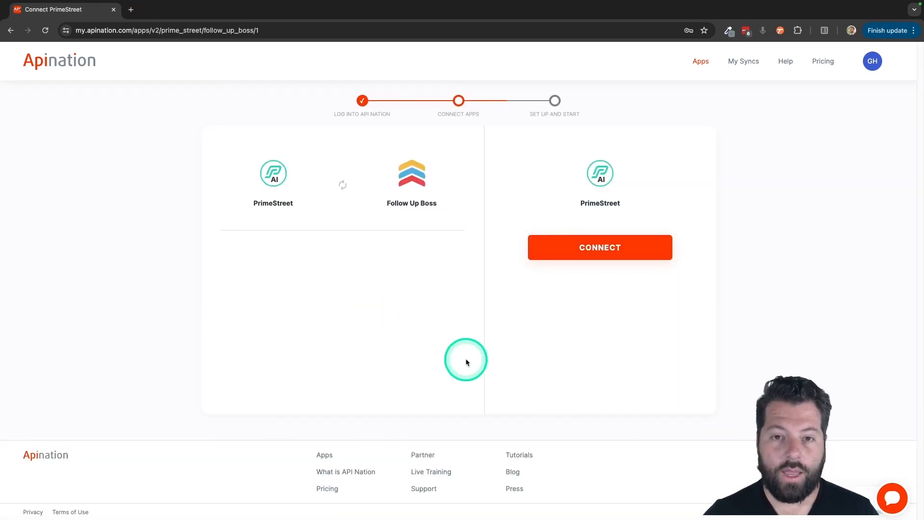
- Connect the PrimeStreet account by entering its email address and account password
{"action": "left_click", "coordinate": [598, 248]}
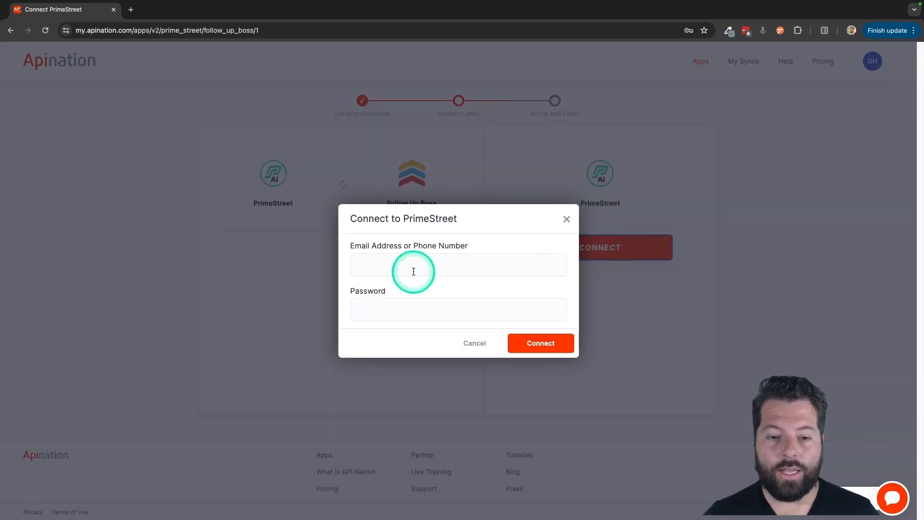
{"action": "left_click", "coordinate": [444, 267]}
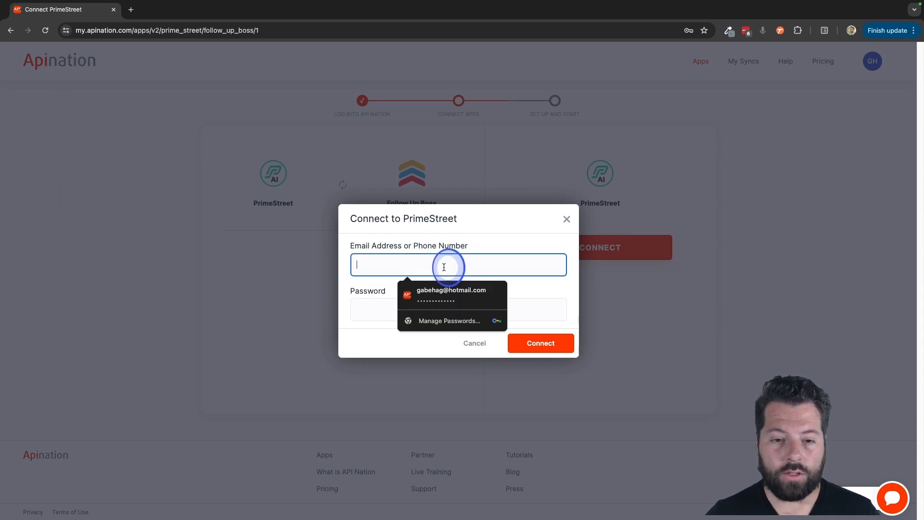
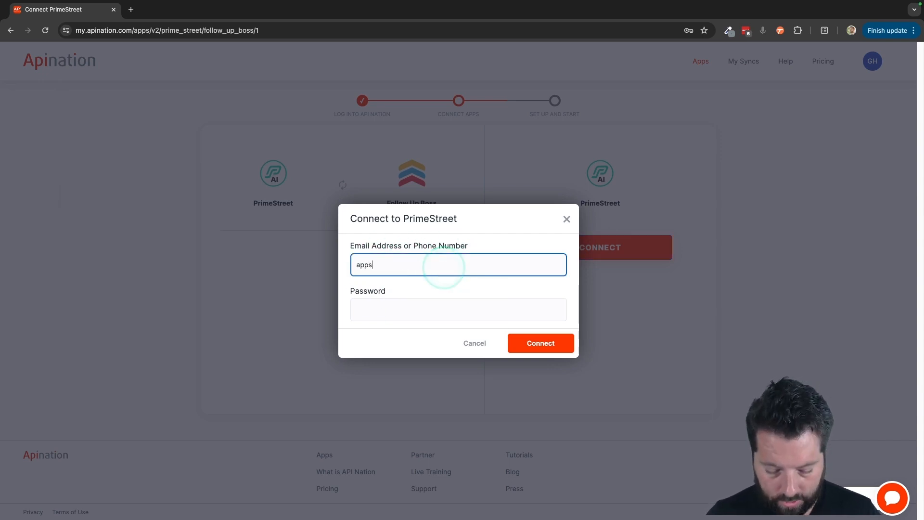
{"action": "key", "text": "Tab"}
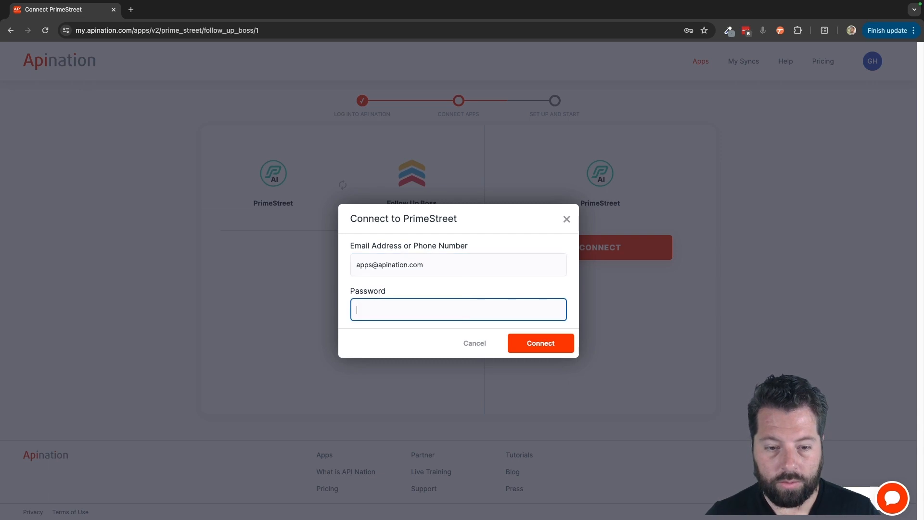
{"action": "left_click", "coordinate": [534, 345]}
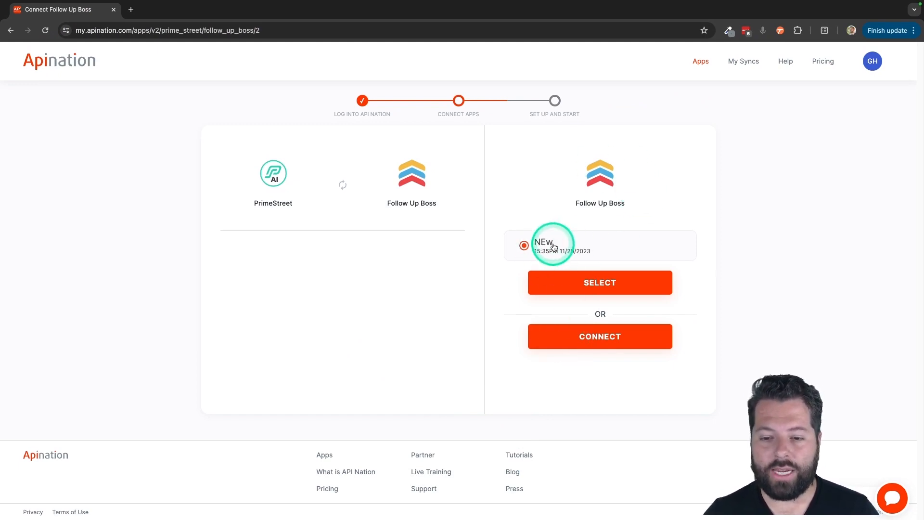
- Start a new Follow Up Boss connection, then open the API settings of Follow Up Boss in a separate browser tab
{"action": "left_click", "coordinate": [594, 338]}
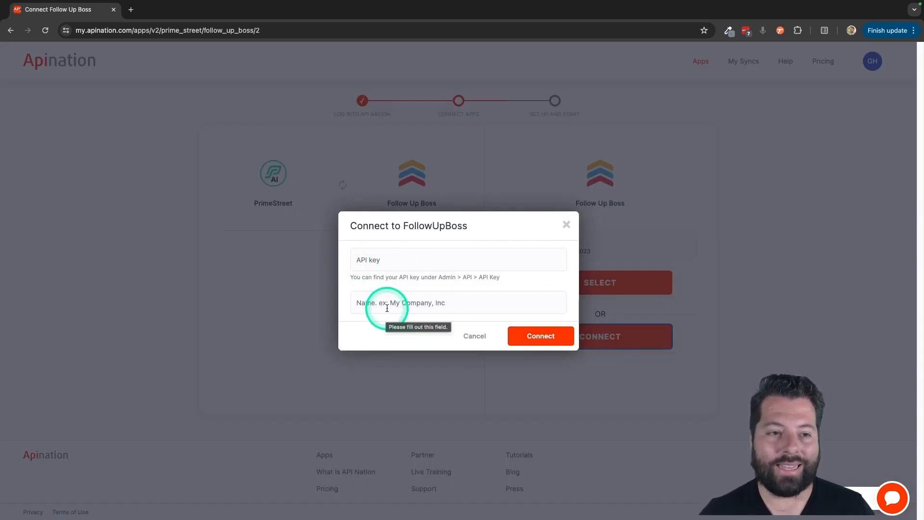
{"action": "left_click", "coordinate": [132, 10]}
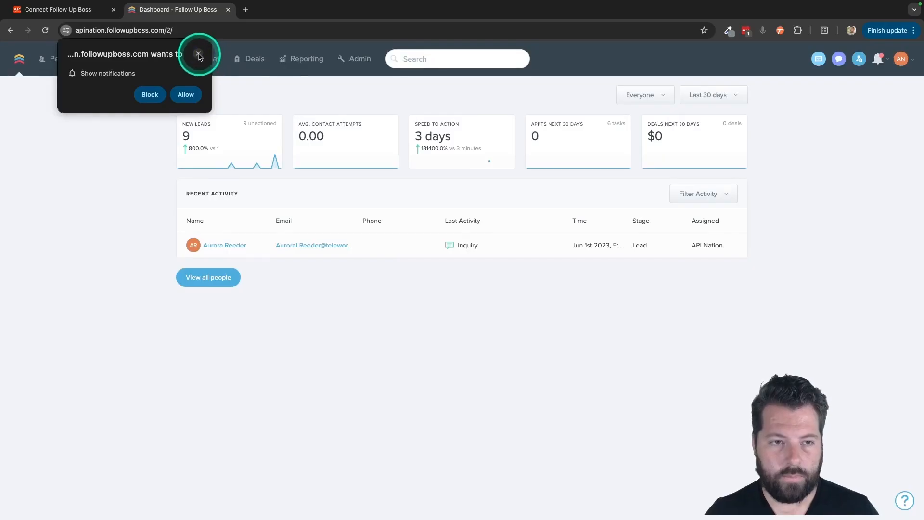
{"action": "left_click", "coordinate": [199, 54]}
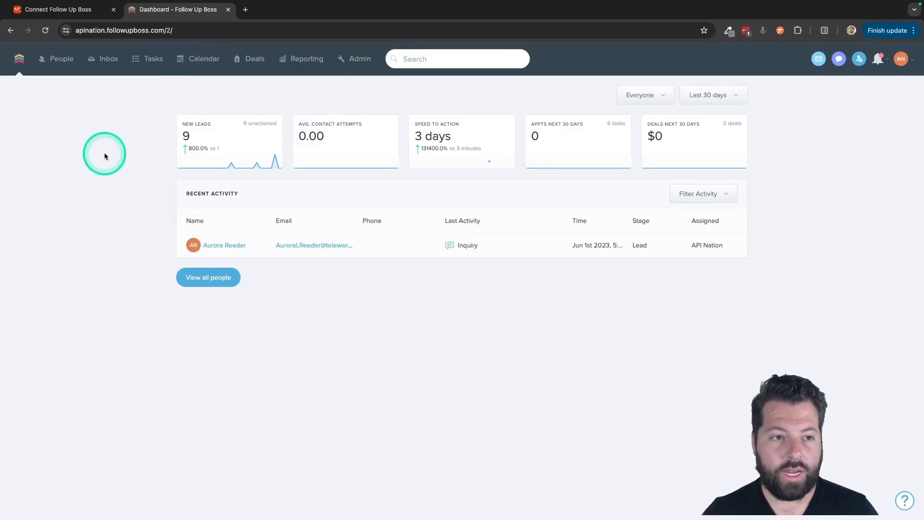
{"action": "left_click", "coordinate": [361, 61]}
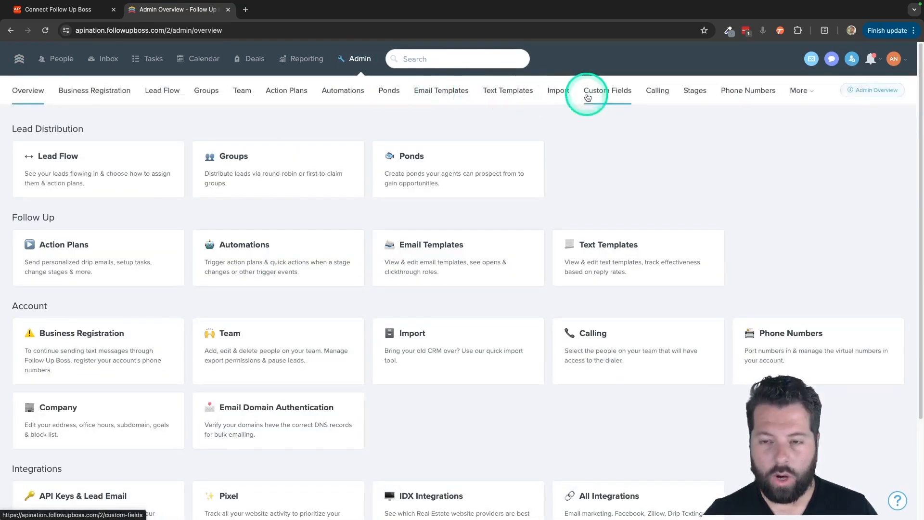
{"action": "left_click", "coordinate": [800, 91]}
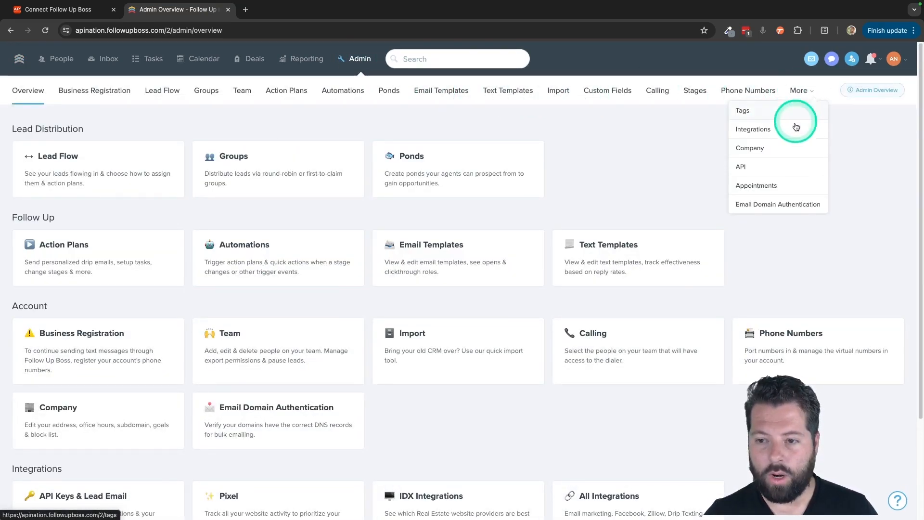
{"action": "left_click", "coordinate": [742, 166]}
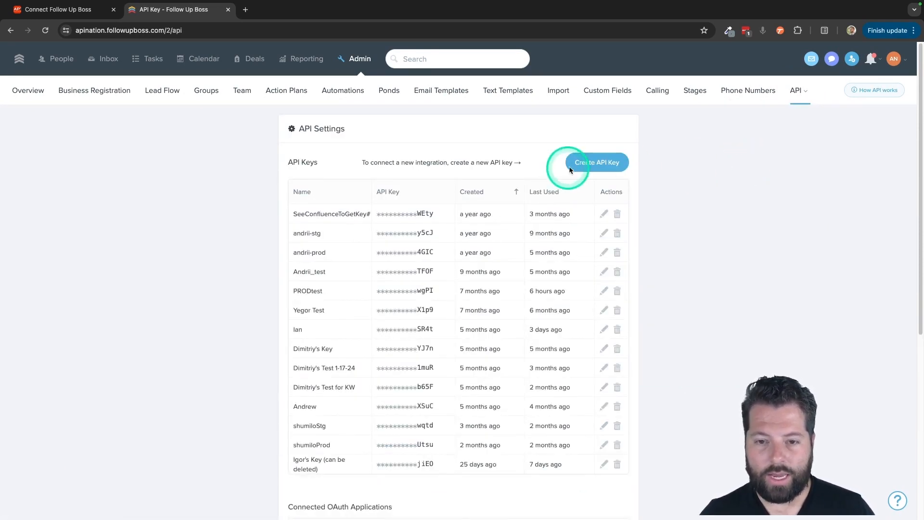
- Create a Follow Up Boss API key named "API Nation - PS" and copy the key
{"action": "left_click", "coordinate": [587, 165]}
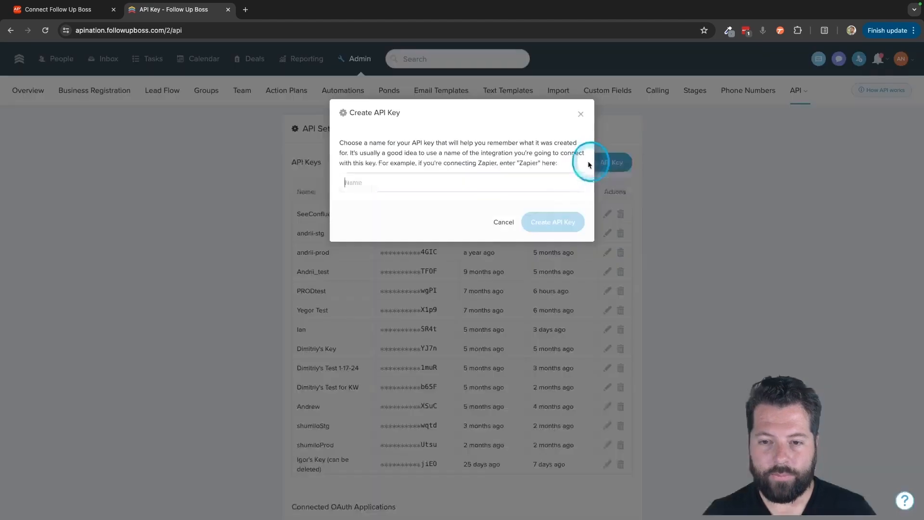
{"action": "left_click", "coordinate": [395, 182]}
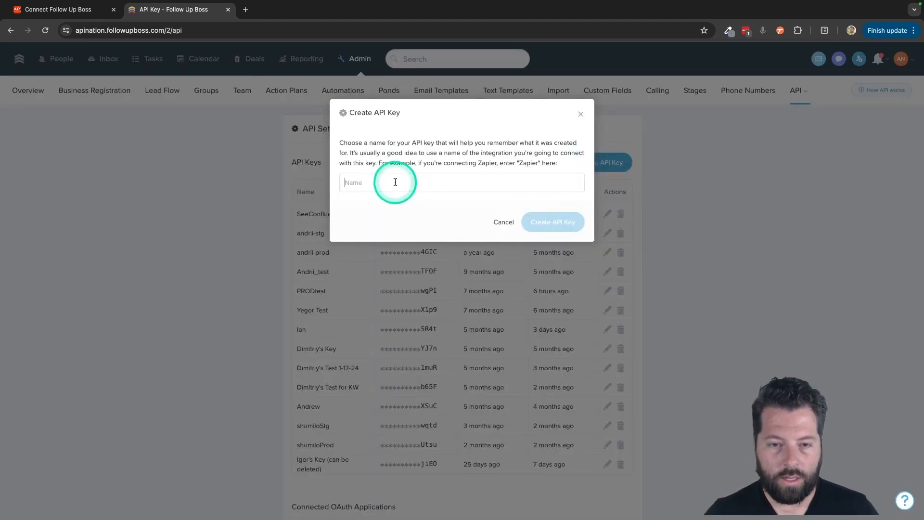
{"action": "type", "text": "API Nation -"}
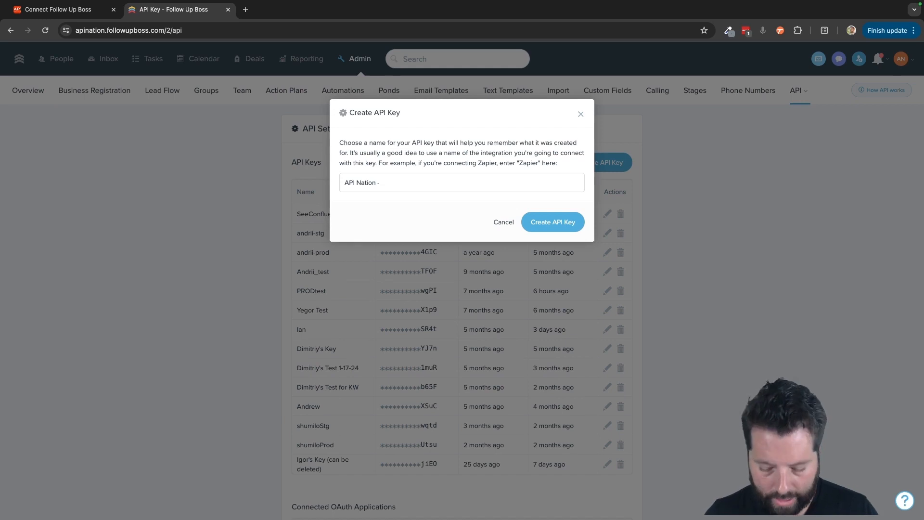
{"action": "type", "text": " PS"}
{"action": "left_click", "coordinate": [541, 222]}
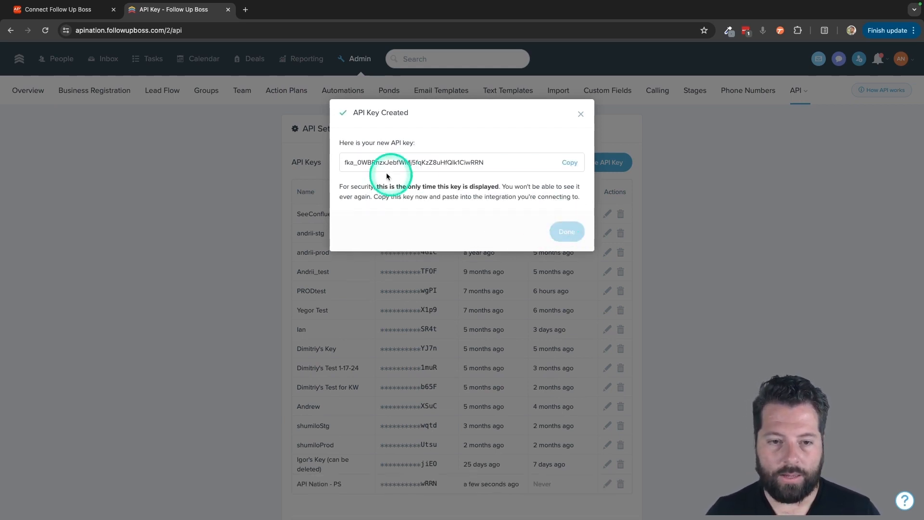
{"action": "left_click", "coordinate": [573, 163]}
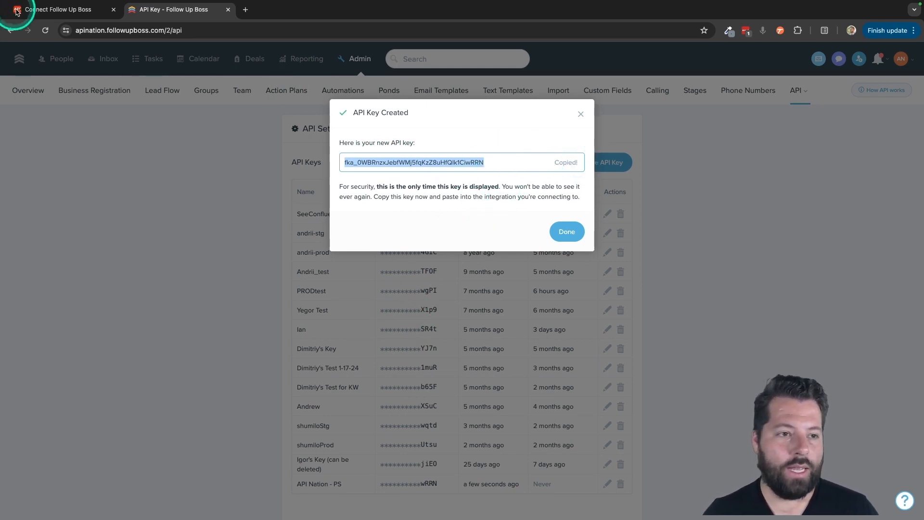
- Back in API Nation, connect Follow Up Boss by pasting the API key and naming the connection "FUB PS"
{"action": "left_click", "coordinate": [30, 12]}
{"action": "left_click", "coordinate": [124, 329]}
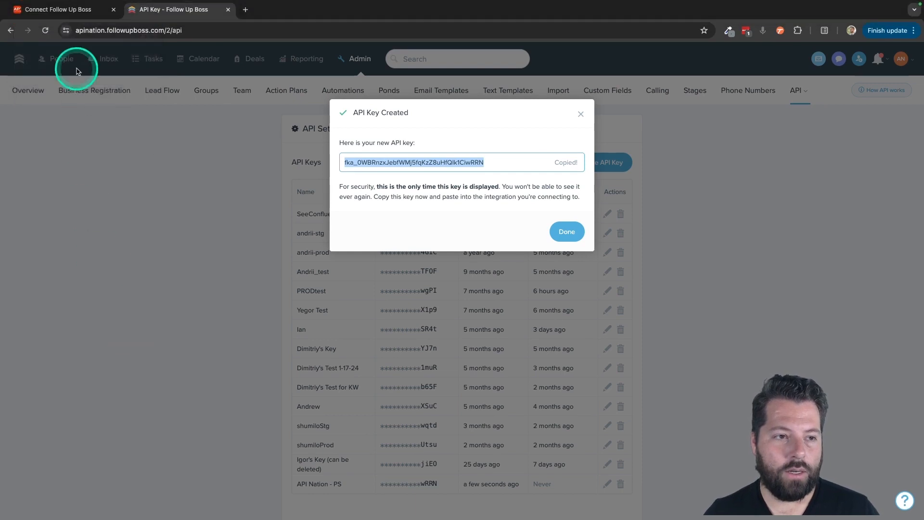
{"action": "left_click", "coordinate": [81, 10]}
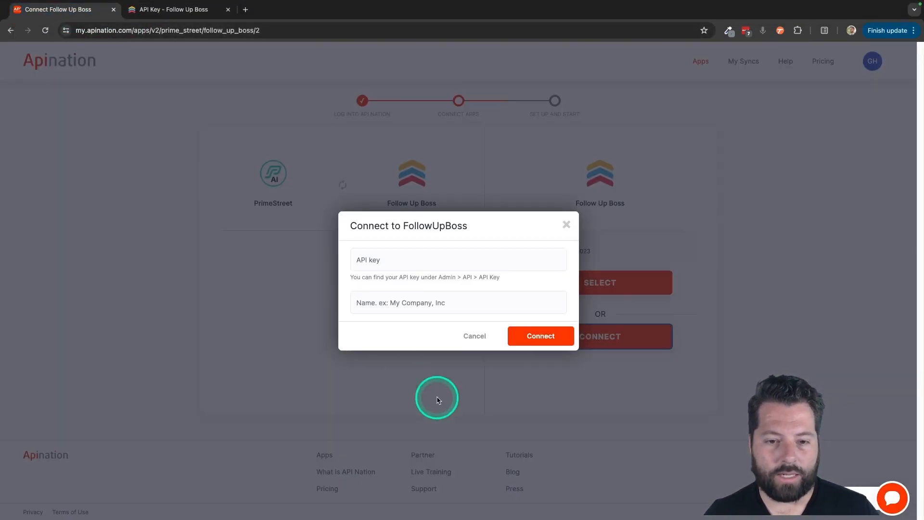
{"action": "left_click", "coordinate": [424, 253]}
{"action": "key", "text": "super+v"}
{"action": "left_click", "coordinate": [424, 307]}
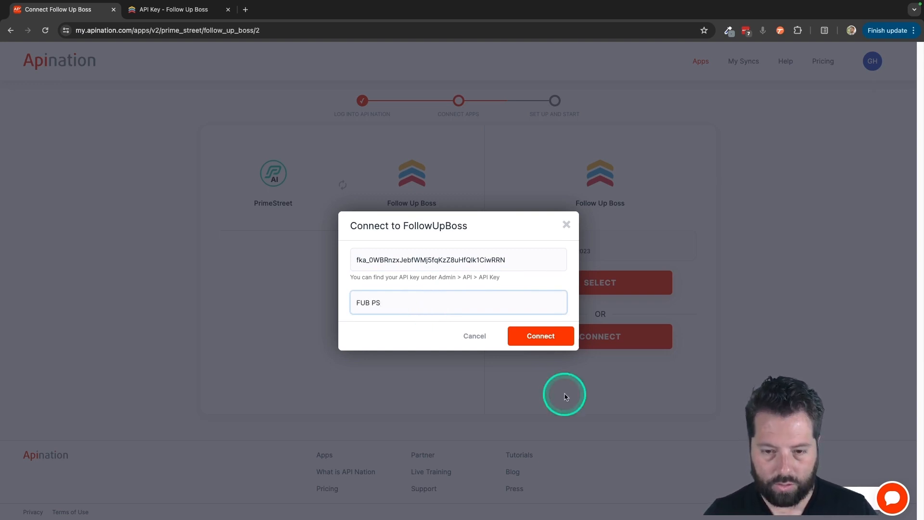
{"action": "left_click", "coordinate": [551, 337]}
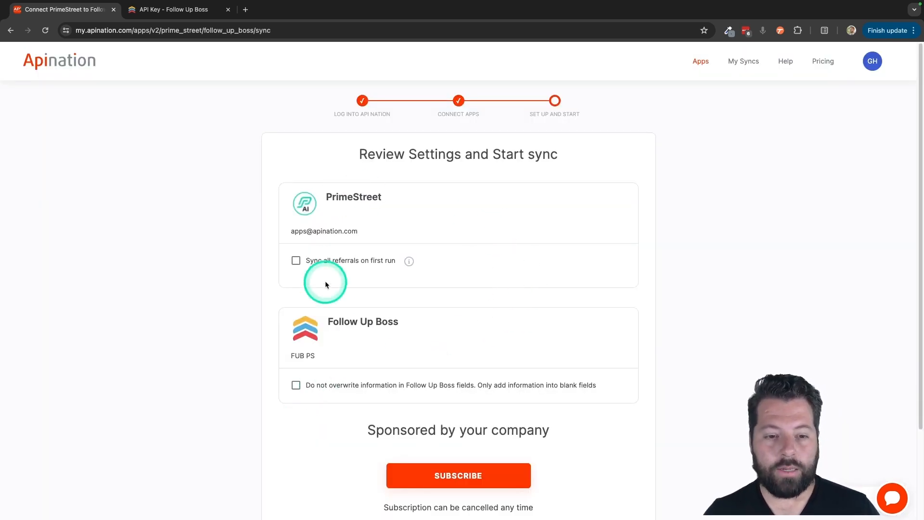
- Enable syncing all referrals on first run and not overwriting Follow Up Boss fields, and subscribe to the sync
{"action": "scroll", "coordinate": [369, 347], "scroll_direction": "down", "scroll_amount": 2}
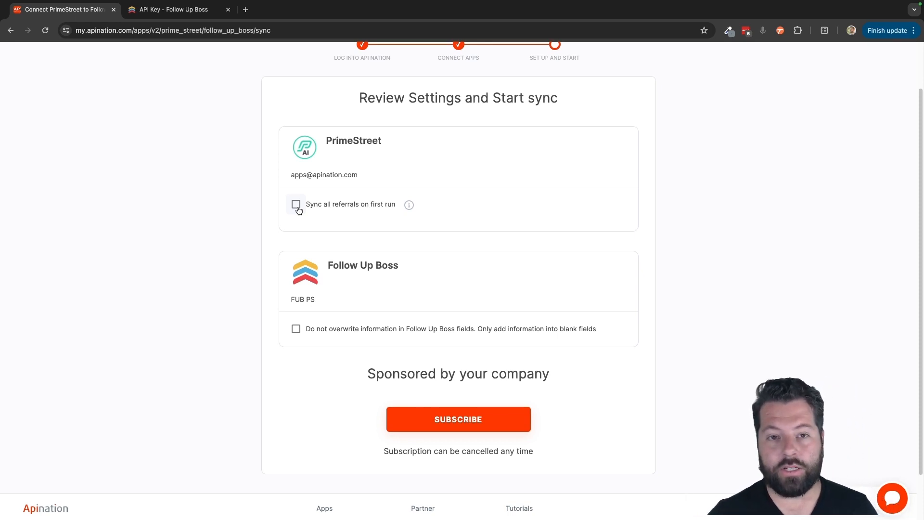
{"action": "left_click", "coordinate": [296, 205]}
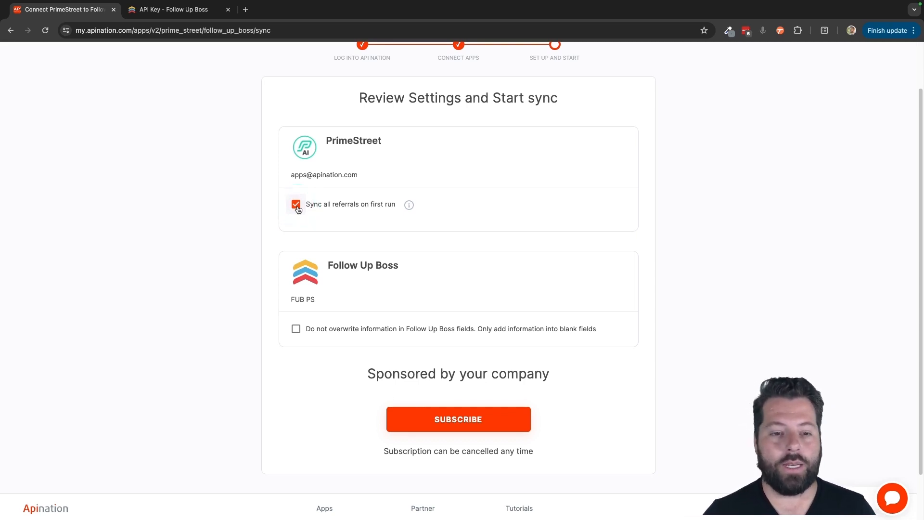
{"action": "scroll", "coordinate": [278, 326], "scroll_direction": "down", "scroll_amount": 2}
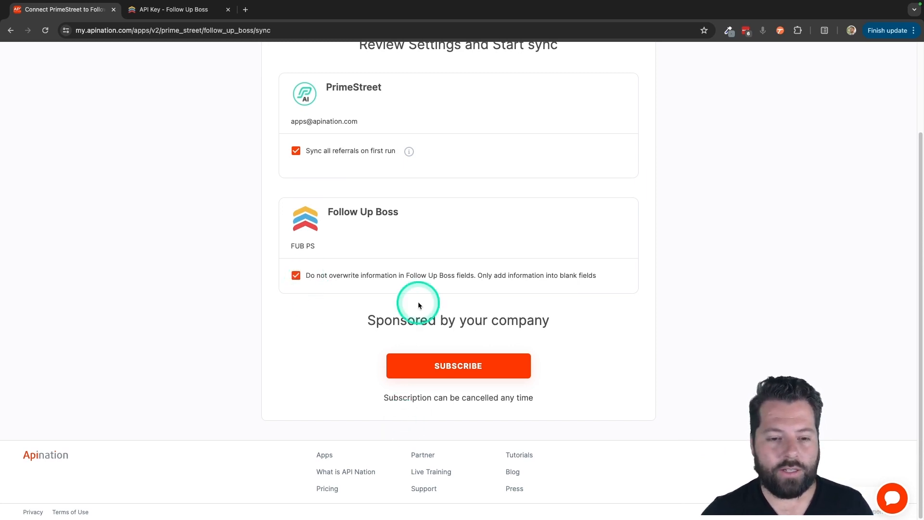
{"action": "left_click", "coordinate": [455, 373]}
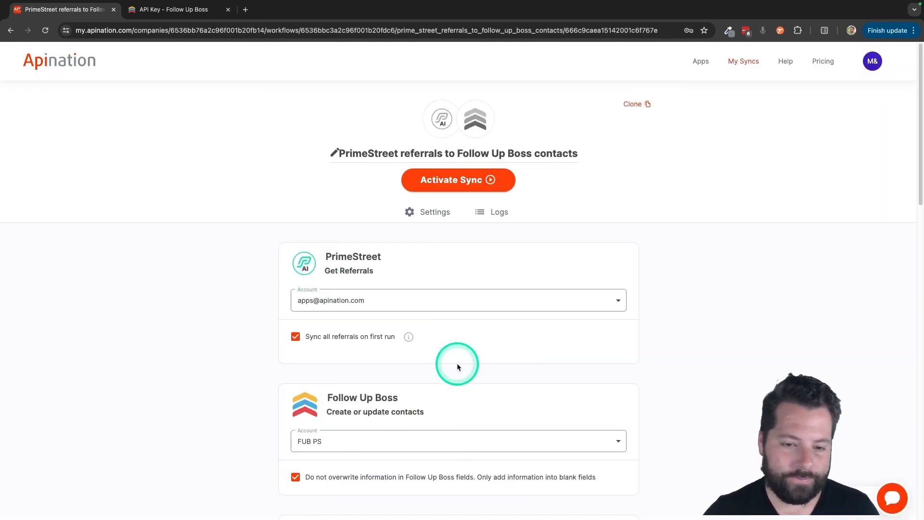
- Set the sync filter to pass only referrals whose Mobile Phone is not empty
{"action": "scroll", "coordinate": [435, 150], "scroll_direction": "down", "scroll_amount": 3}
{"action": "scroll", "coordinate": [461, 227], "scroll_direction": "down", "scroll_amount": 3}
{"action": "scroll", "coordinate": [461, 227], "scroll_direction": "down", "scroll_amount": 3}
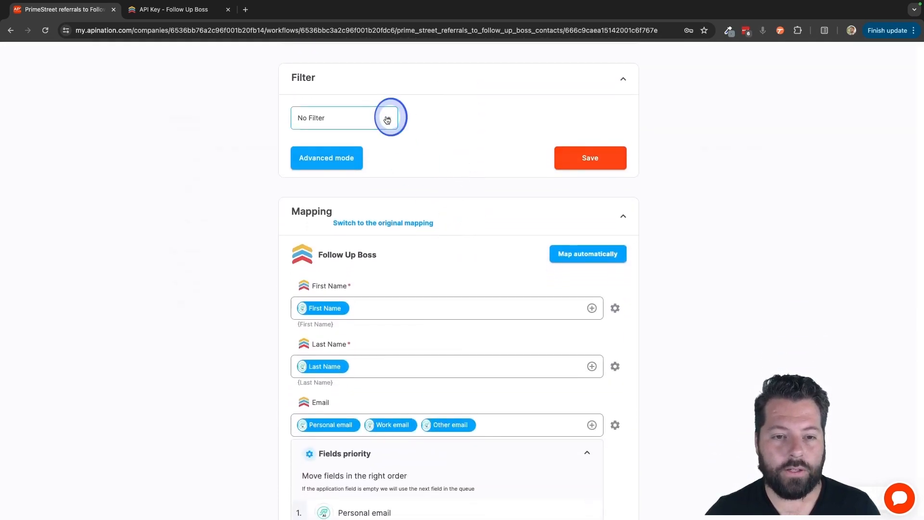
{"action": "left_click", "coordinate": [387, 119]}
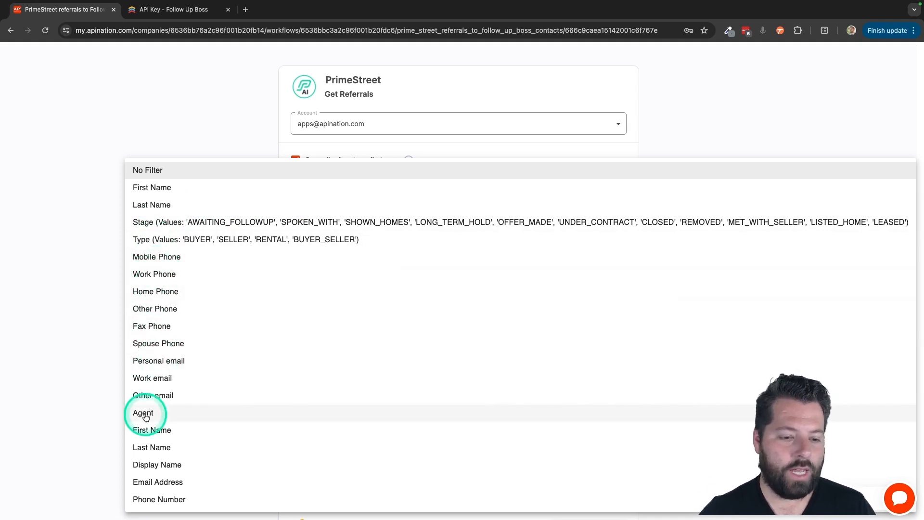
{"action": "left_click", "coordinate": [166, 261]}
{"action": "left_click", "coordinate": [457, 392]}
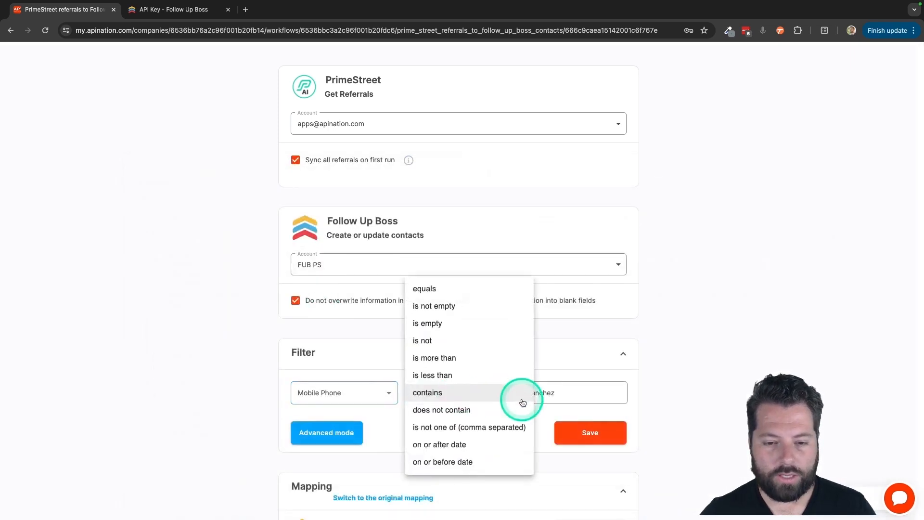
{"action": "left_click", "coordinate": [558, 388]}
{"action": "double_click", "coordinate": [558, 388]}
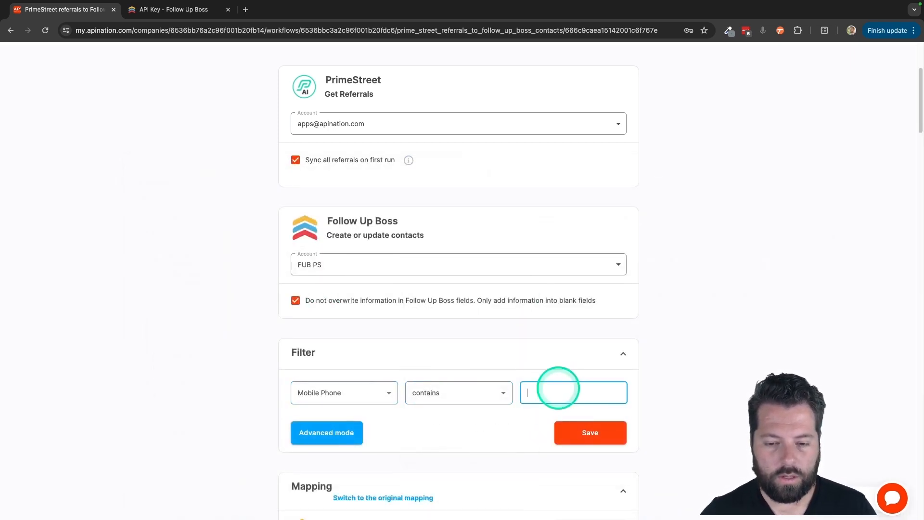
{"action": "left_click", "coordinate": [485, 404]}
{"action": "left_click", "coordinate": [426, 304]}
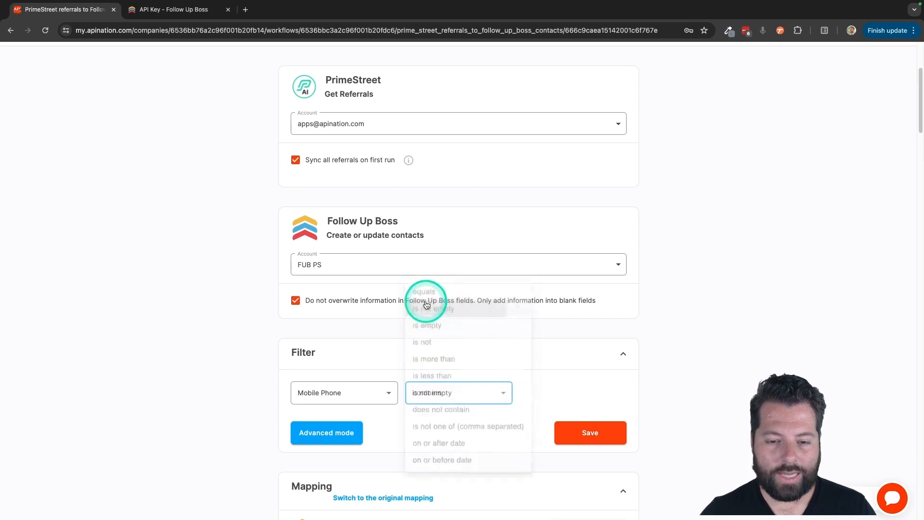
- Change the sync filter to Stage contains "SPOKEN", checking the available Stage values
{"action": "left_click", "coordinate": [385, 395]}
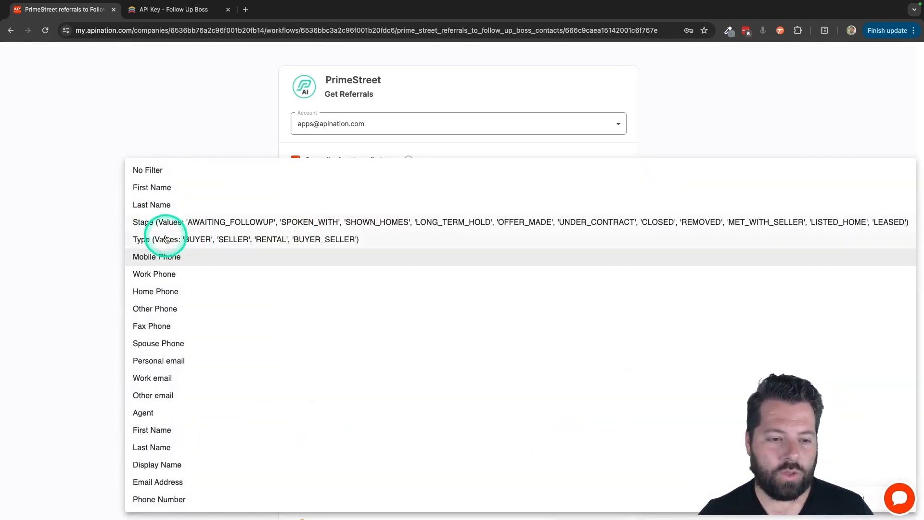
{"action": "left_click", "coordinate": [161, 222]}
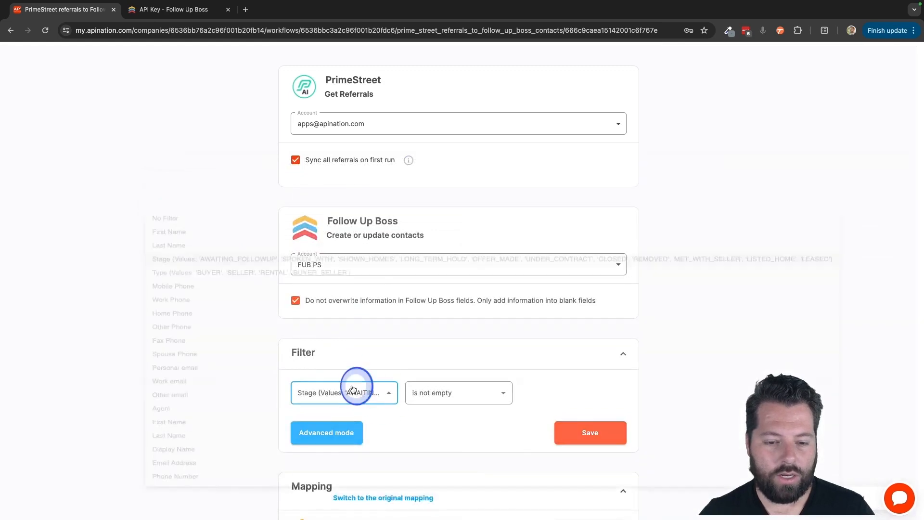
{"action": "left_click", "coordinate": [353, 389]}
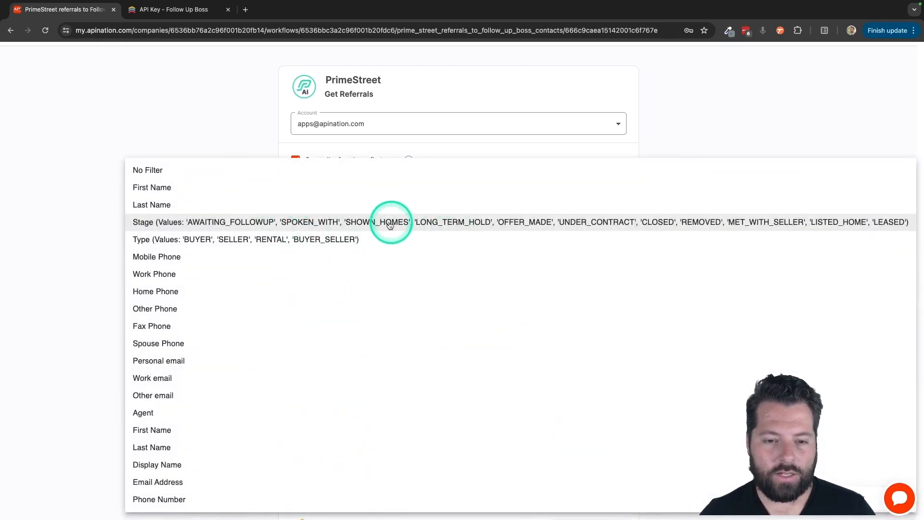
{"action": "left_click", "coordinate": [203, 106]}
{"action": "left_click", "coordinate": [489, 395]}
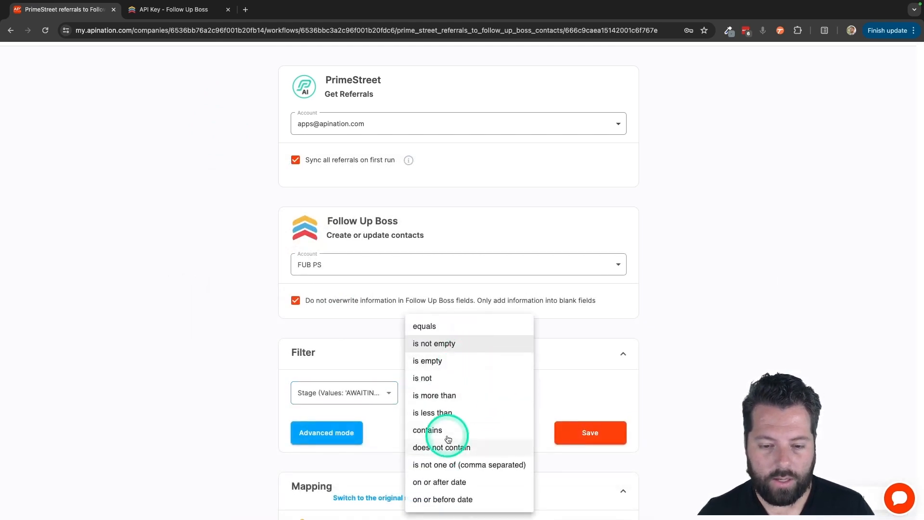
{"action": "left_click", "coordinate": [448, 431]}
{"action": "left_click", "coordinate": [532, 400]}
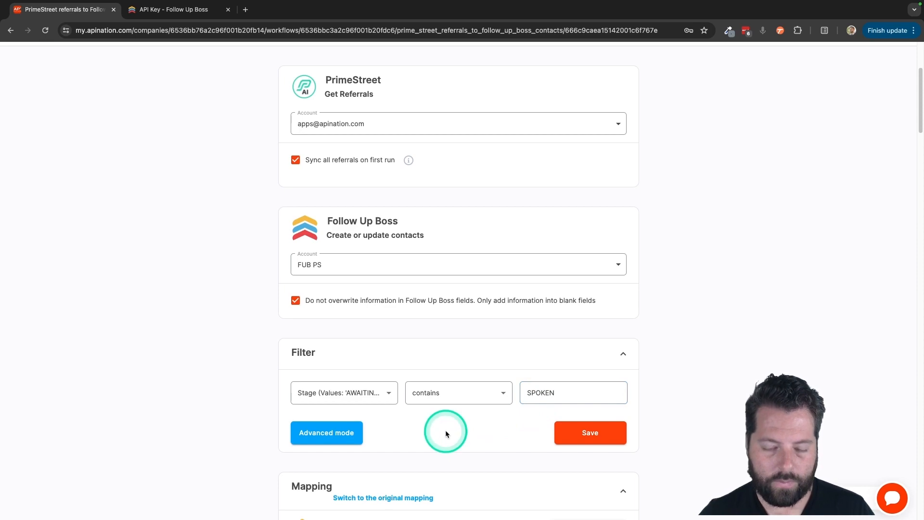
- Reset the sync filter to No Filter and save it
{"action": "scroll", "coordinate": [445, 430], "scroll_direction": "down", "scroll_amount": 5}
{"action": "left_click", "coordinate": [384, 177]}
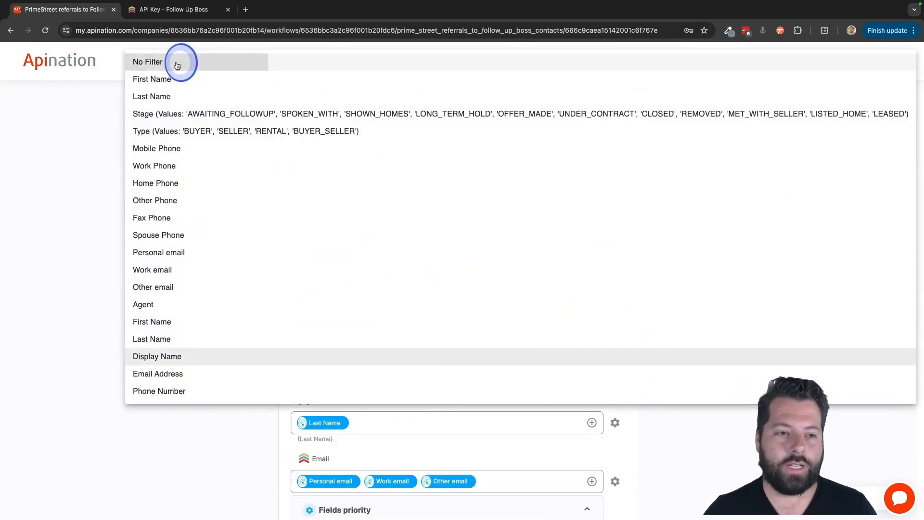
{"action": "left_click", "coordinate": [210, 68]}
{"action": "left_click", "coordinate": [587, 222]}
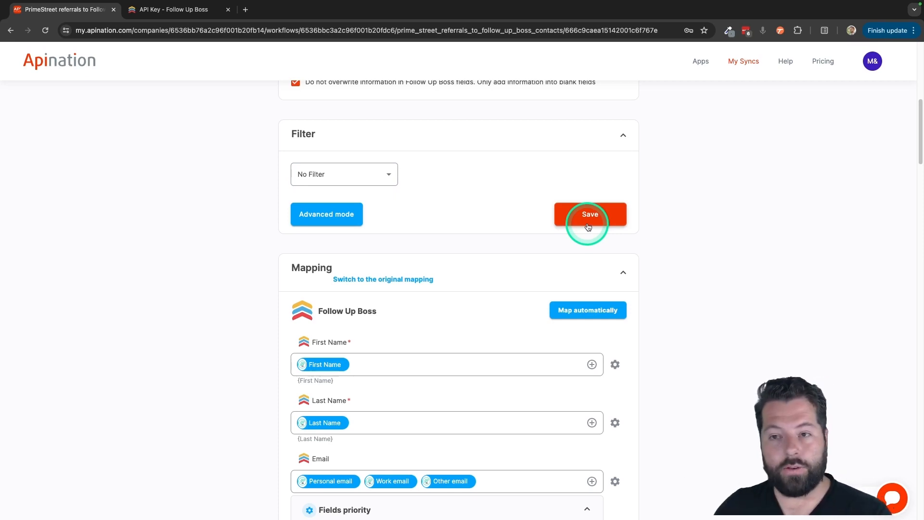
- Examine the default Follow Up Boss field mapping, including the field priorities for Email and Phone
{"action": "scroll", "coordinate": [310, 206], "scroll_direction": "down", "scroll_amount": 4}
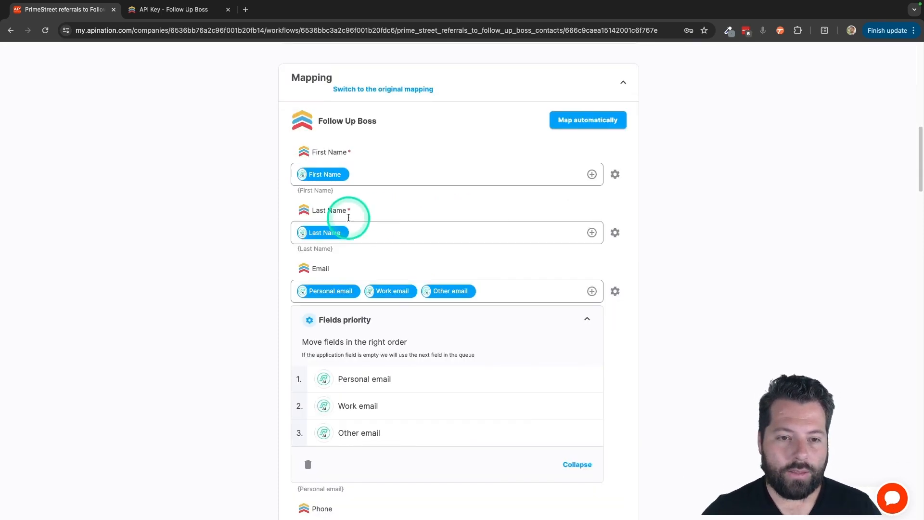
{"action": "scroll", "coordinate": [361, 199], "scroll_direction": "down", "scroll_amount": 1}
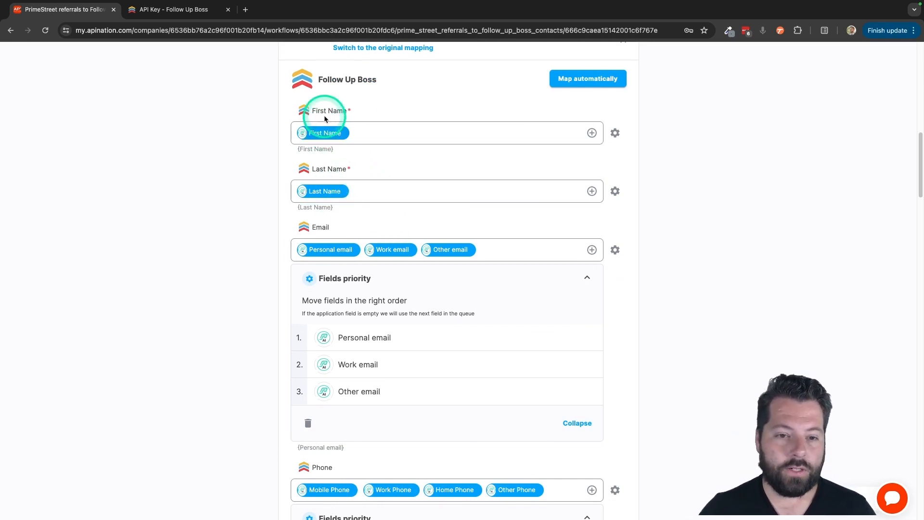
{"action": "scroll", "coordinate": [333, 212], "scroll_direction": "down", "scroll_amount": 3}
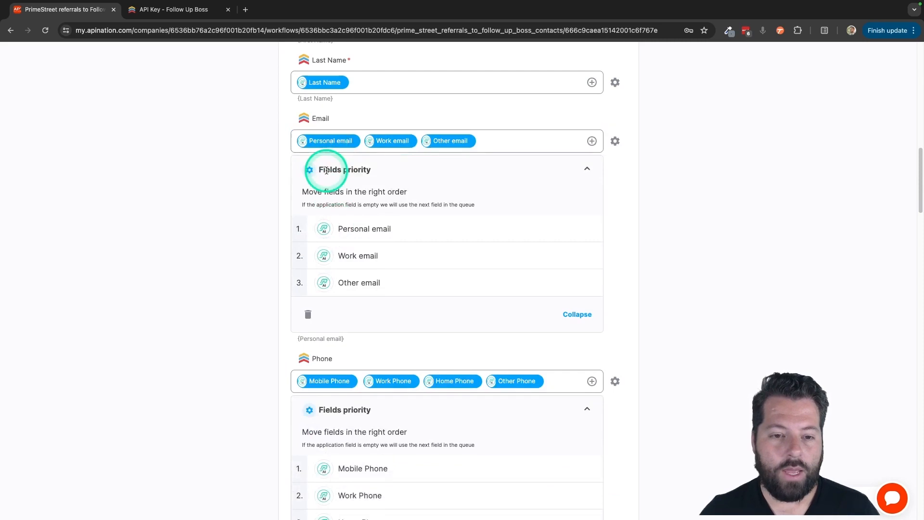
{"action": "left_click_drag", "start_coordinate": [319, 170], "coordinate": [368, 172]}
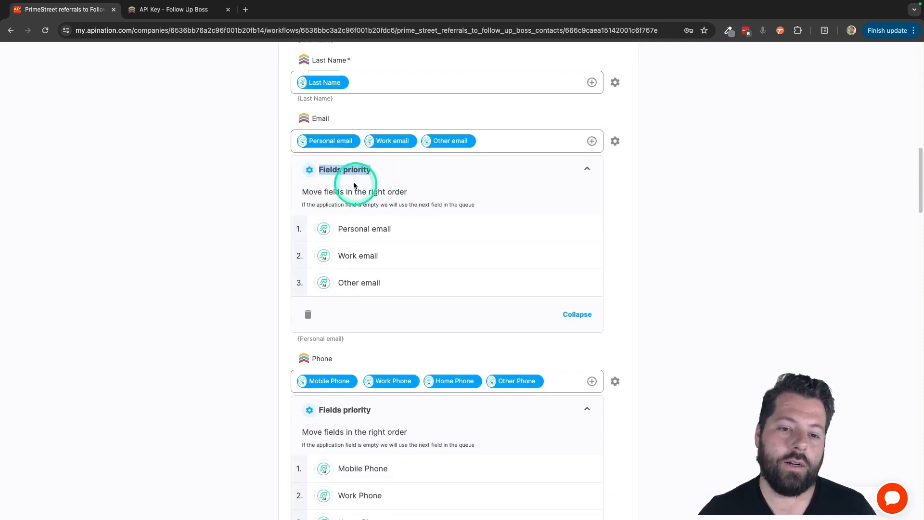
{"action": "left_click_drag", "start_coordinate": [320, 144], "coordinate": [350, 233]}
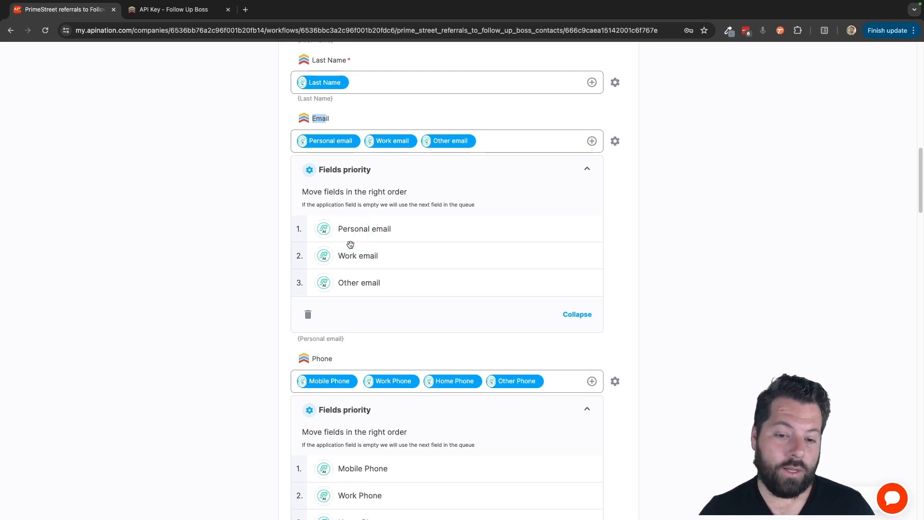
{"action": "left_click", "coordinate": [351, 253]}
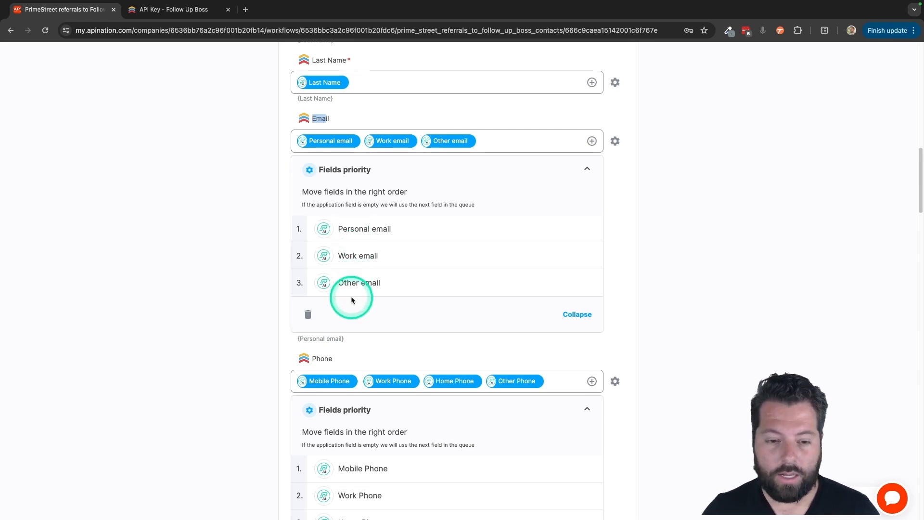
{"action": "scroll", "coordinate": [363, 313], "scroll_direction": "down", "scroll_amount": 4}
{"action": "scroll", "coordinate": [365, 318], "scroll_direction": "down", "scroll_amount": 1}
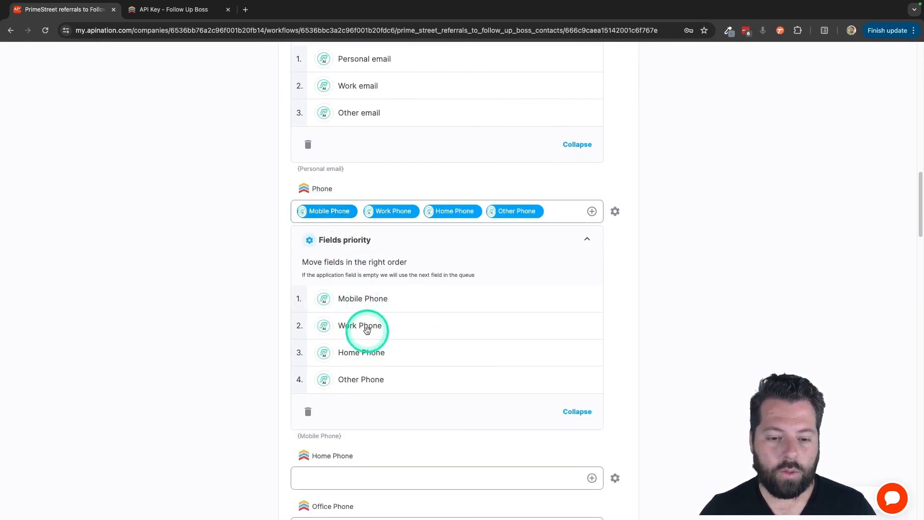
{"action": "scroll", "coordinate": [361, 386], "scroll_direction": "down", "scroll_amount": 4}
{"action": "scroll", "coordinate": [360, 388], "scroll_direction": "down", "scroll_amount": 11}
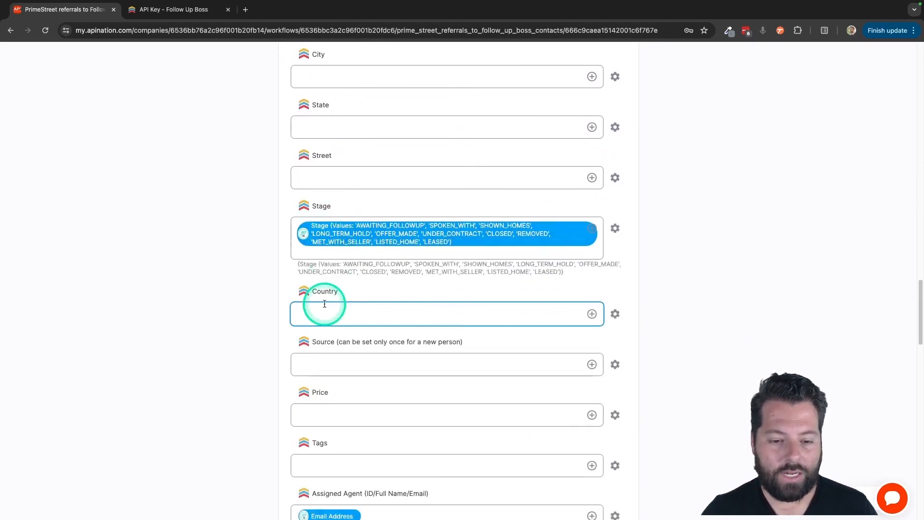
- Fill the Follow Up Boss Source field in the mapping with the text "PrimeStreet"
{"action": "scroll", "coordinate": [324, 303], "scroll_direction": "down", "scroll_amount": 6}
{"action": "left_click", "coordinate": [344, 188]}
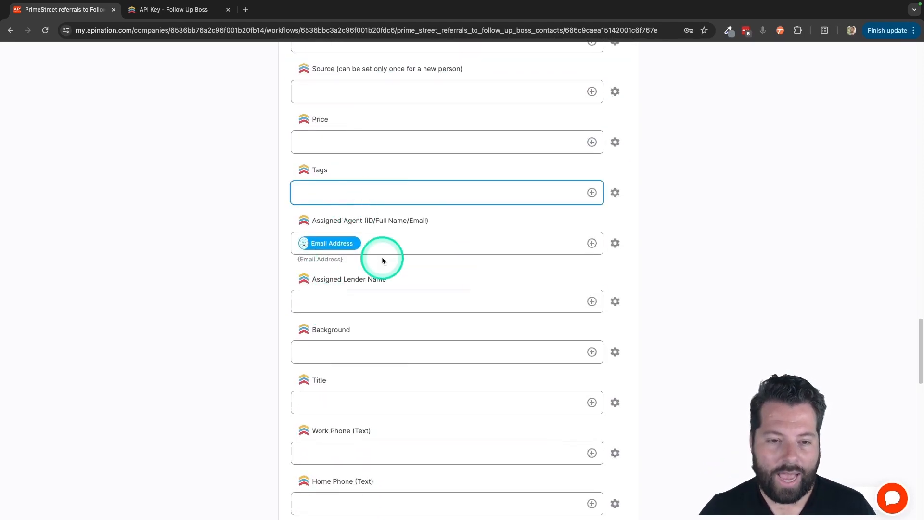
{"action": "left_click", "coordinate": [329, 92]}
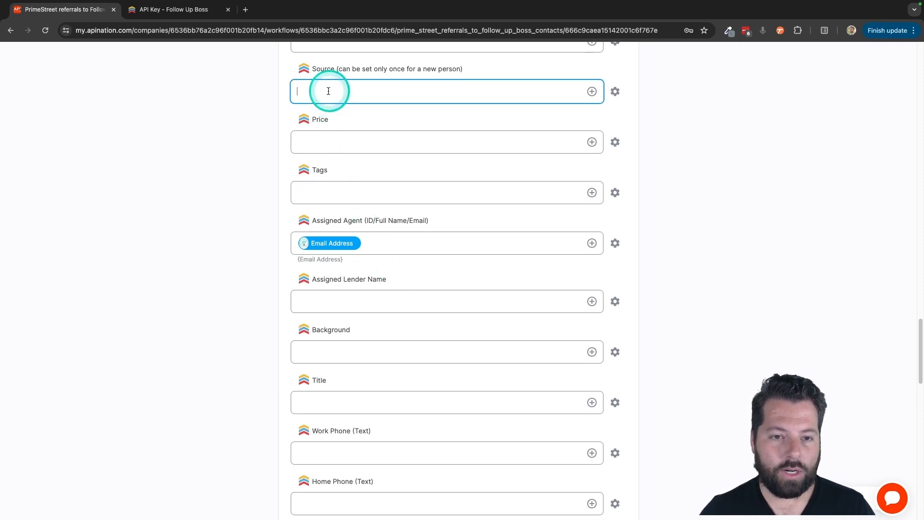
{"action": "left_click", "coordinate": [360, 182]}
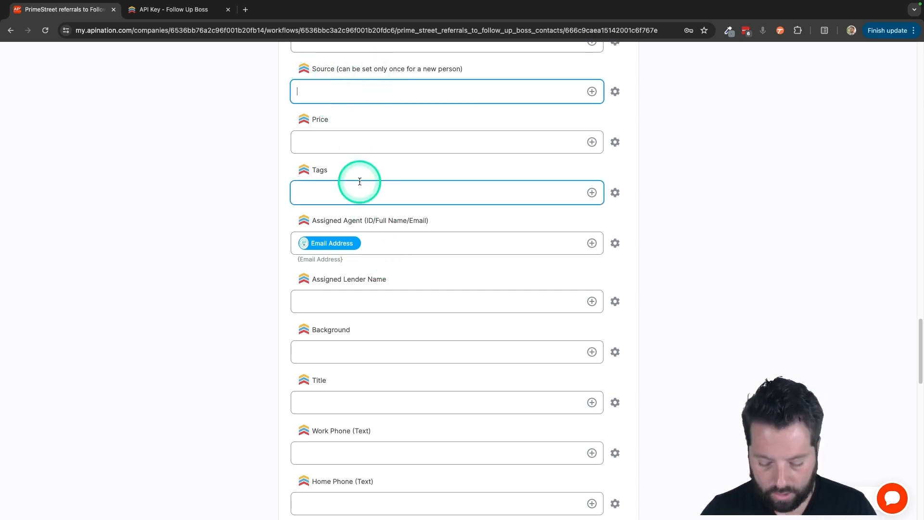
{"action": "type", "text": "PrimeStreet"}
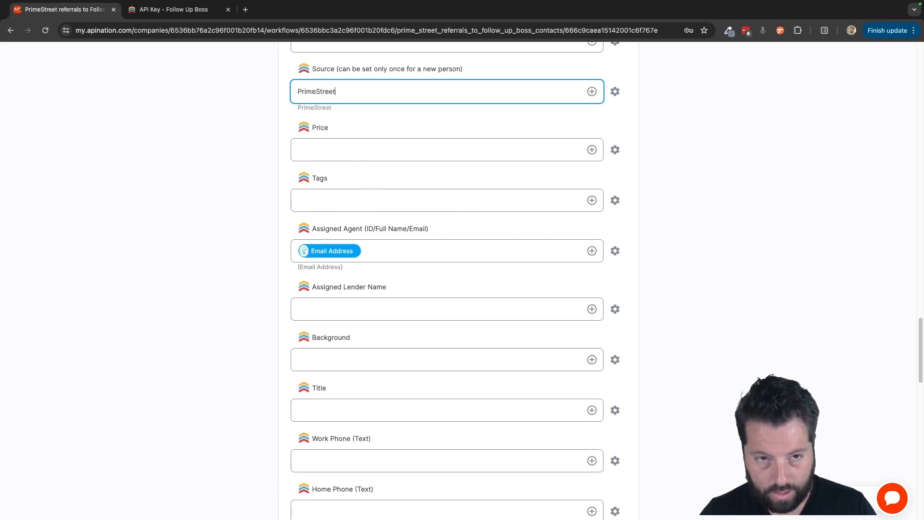
{"action": "left_click", "coordinate": [354, 205]}
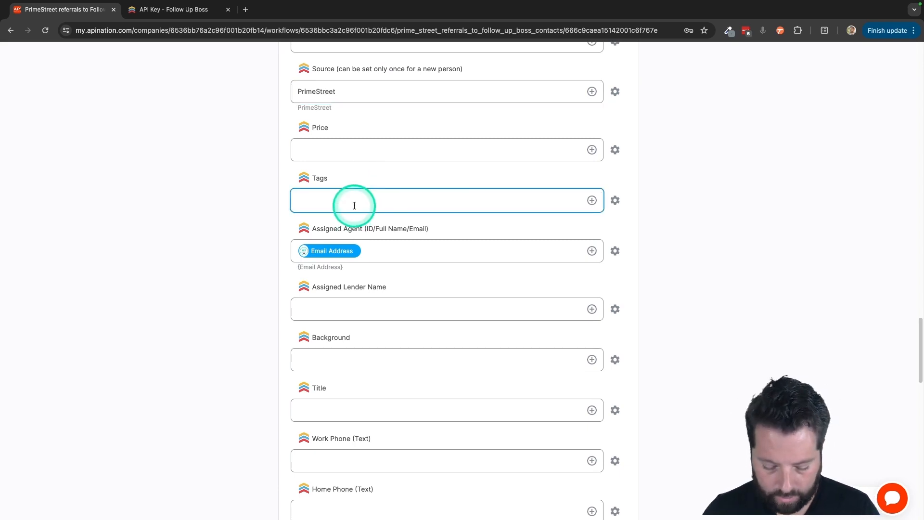
{"action": "type", "text": "PD"}
{"action": "key", "text": "BackSpace"}
{"action": "key", "text": "BackSpace"}
{"action": "scroll", "coordinate": [330, 384], "scroll_direction": "up", "scroll_amount": 5}
{"action": "scroll", "coordinate": [330, 384], "scroll_direction": "down", "scroll_amount": 1}
{"action": "left_click", "coordinate": [319, 364]}
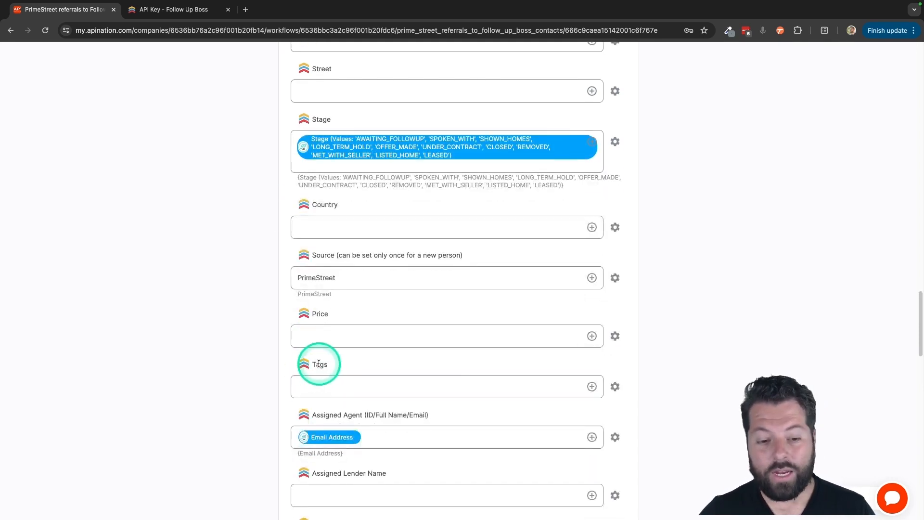
- Map the Follow Up Boss Tags field to the PrimeStreet agent's Display Name
{"action": "left_click", "coordinate": [366, 390]}
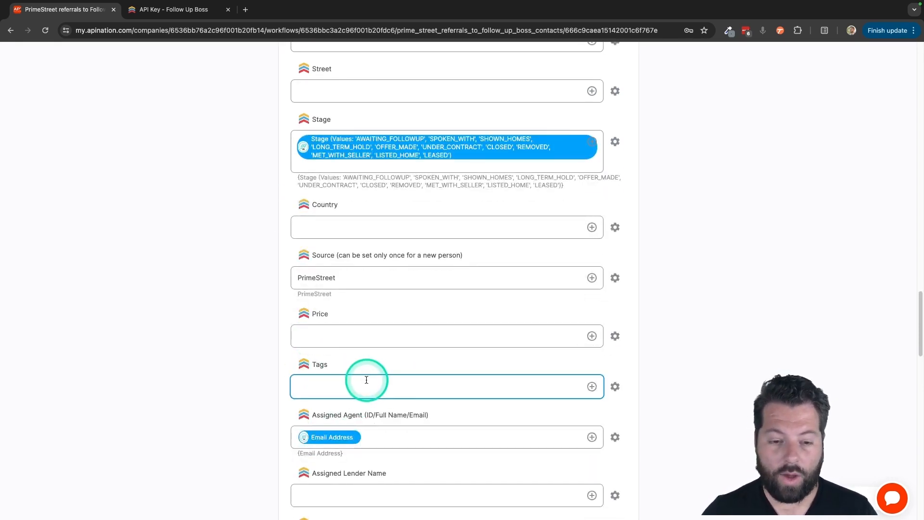
{"action": "left_click", "coordinate": [592, 388]}
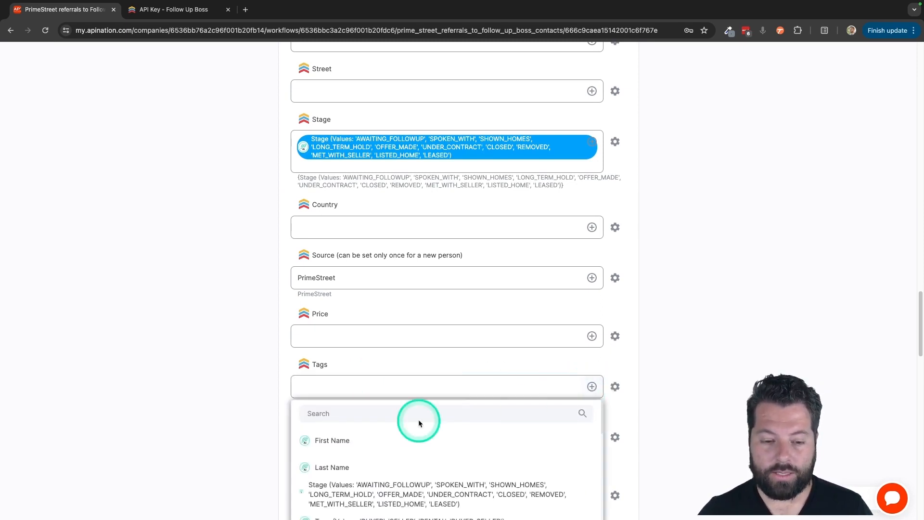
{"action": "scroll", "coordinate": [211, 435], "scroll_direction": "down", "scroll_amount": 3}
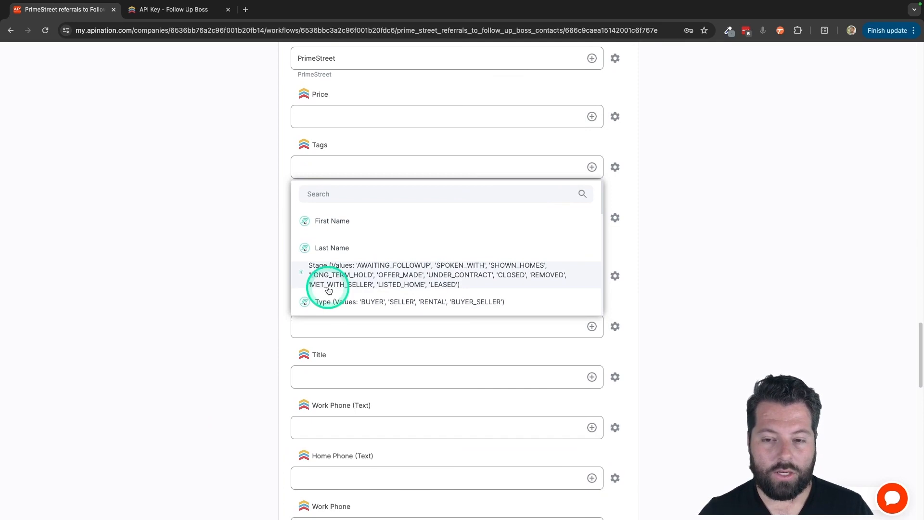
{"action": "scroll", "coordinate": [328, 288], "scroll_direction": "down", "scroll_amount": 3}
{"action": "scroll", "coordinate": [329, 290], "scroll_direction": "down", "scroll_amount": 10}
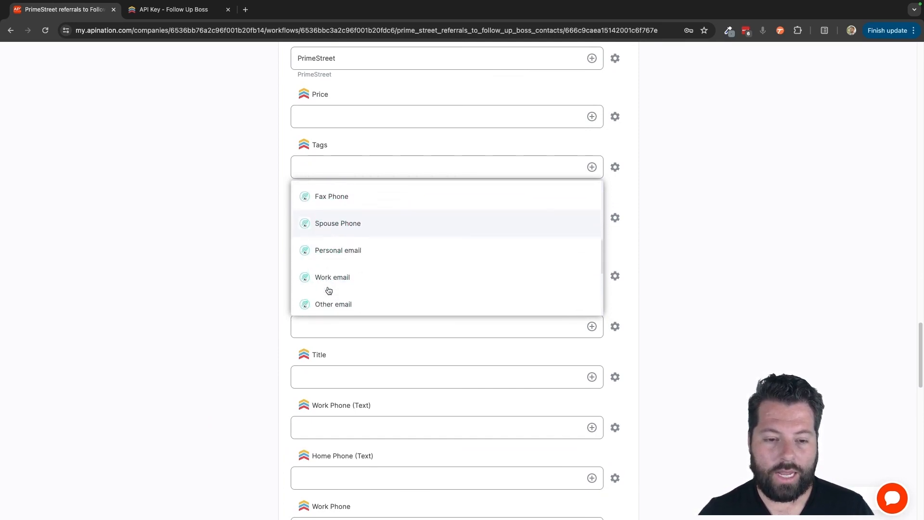
{"action": "left_click", "coordinate": [340, 191]}
{"action": "left_click", "coordinate": [340, 259]}
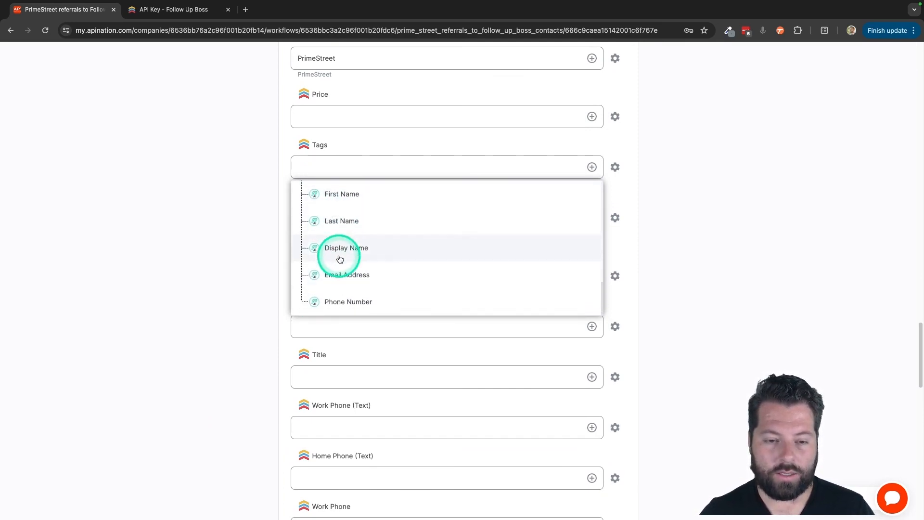
{"action": "left_click", "coordinate": [313, 228]}
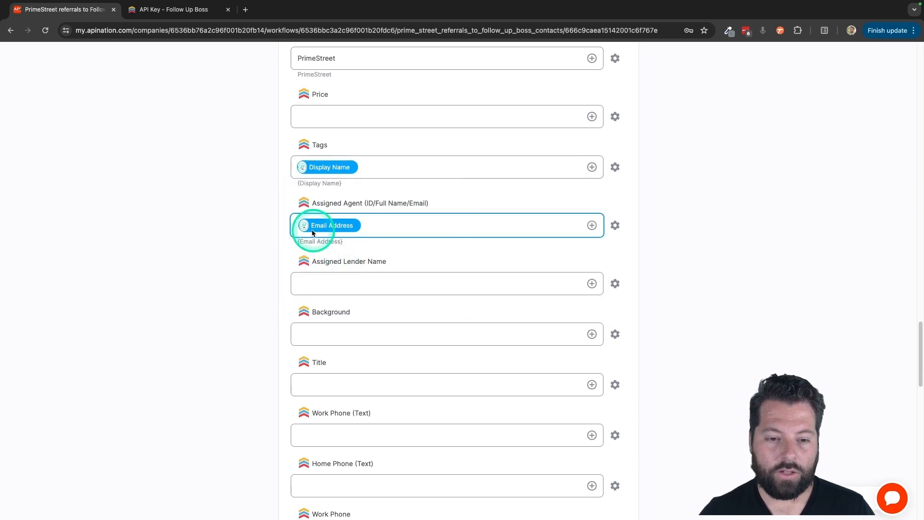
{"action": "left_click", "coordinate": [309, 171]}
{"action": "left_click", "coordinate": [363, 165]}
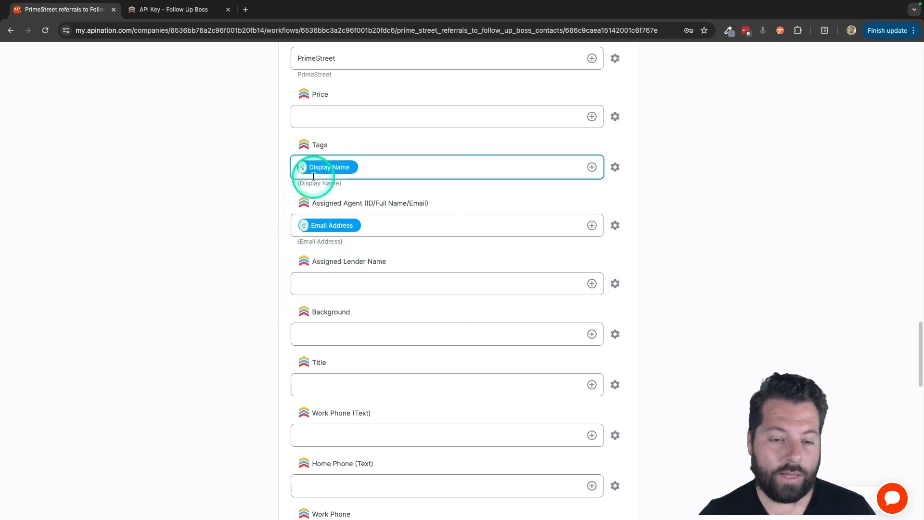
- Activate the PrimeStreet referrals to Follow Up Boss contacts sync
{"action": "scroll", "coordinate": [262, 228], "scroll_direction": "up", "scroll_amount": 20}
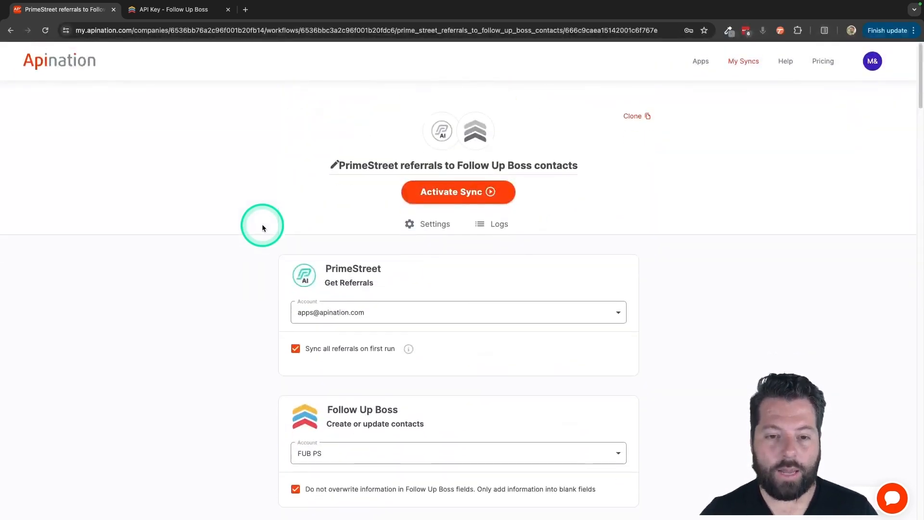
{"action": "left_click", "coordinate": [462, 189]}
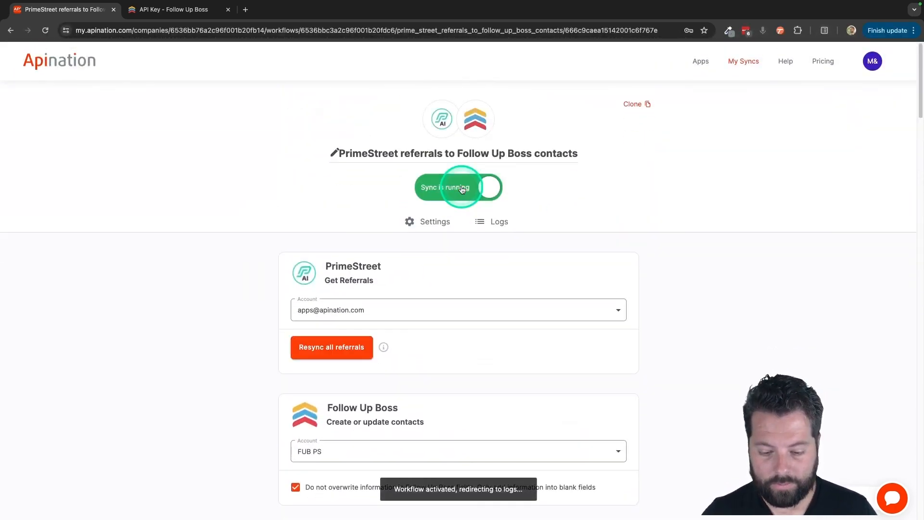